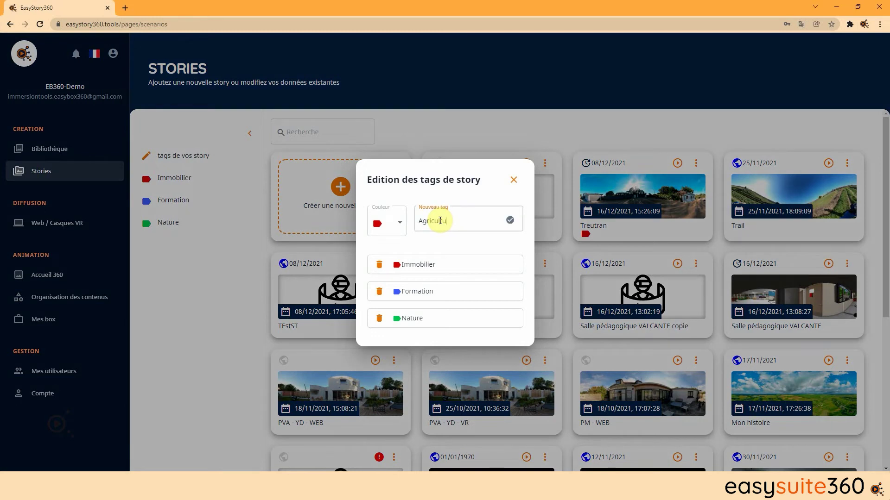
Step: Add an orange story tag named Agriculture and close the tag editor
click(399, 224)
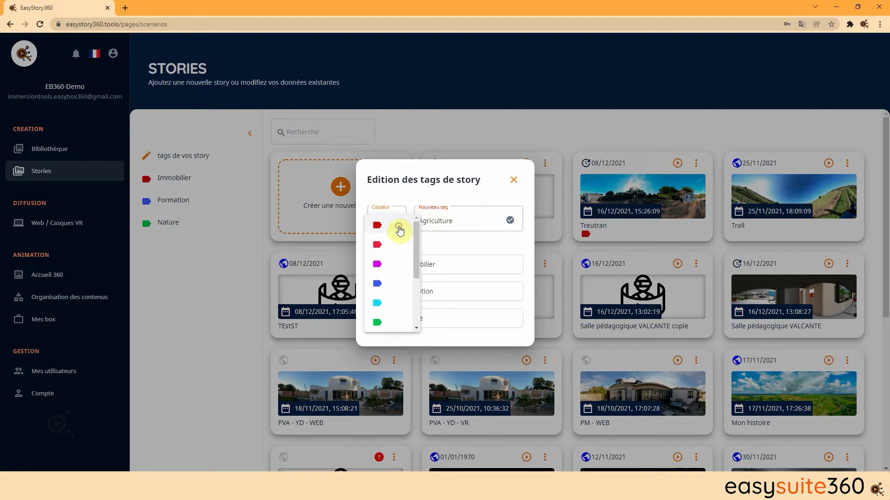
scroll(394, 282, down, 1)
click(387, 282)
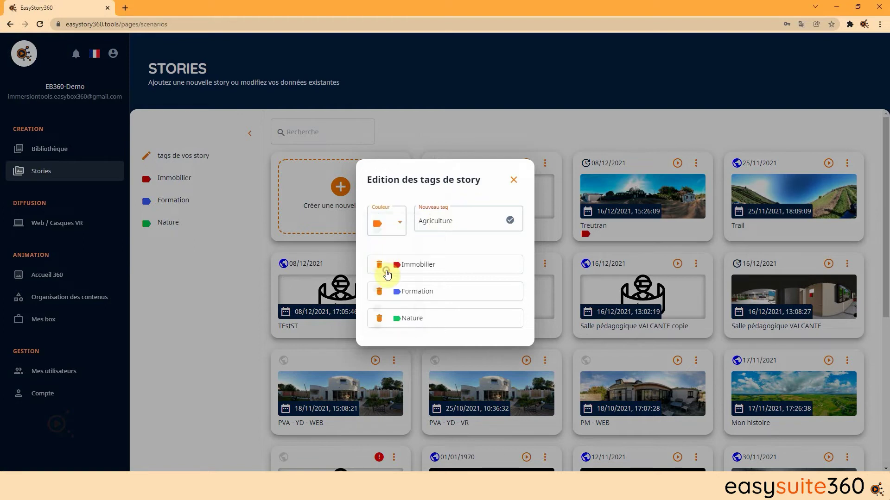
click(510, 222)
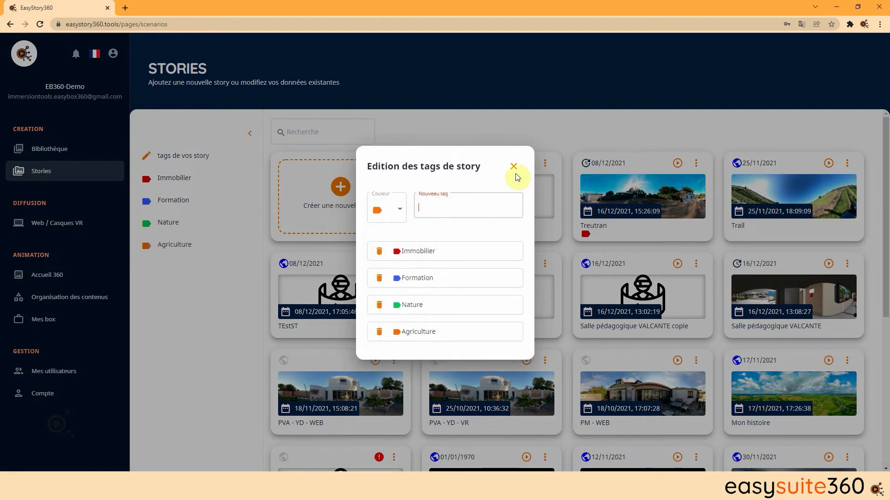
click(514, 178)
Step: Rename the Culturales_2021 story as "Culturales découverte", assign it the Agriculture tag, and return to the story list
scroll(451, 301, down, 6)
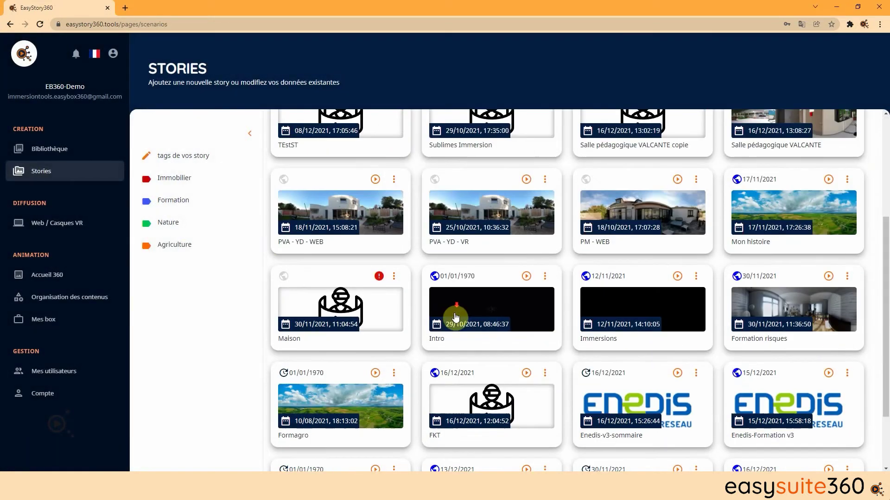
click(371, 416)
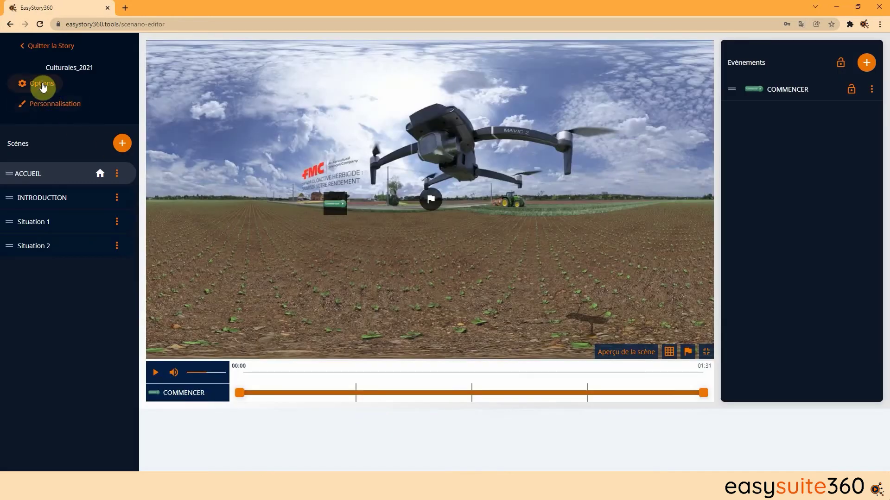
click(43, 88)
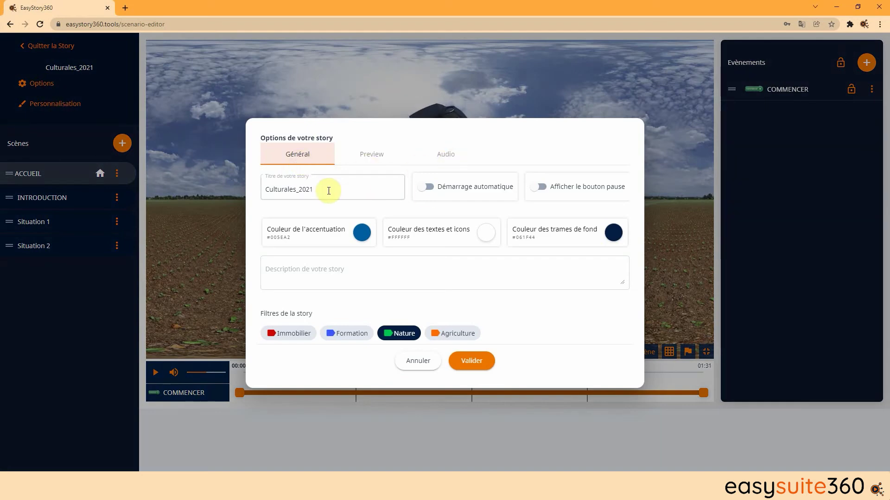
drag(328, 190, 298, 191)
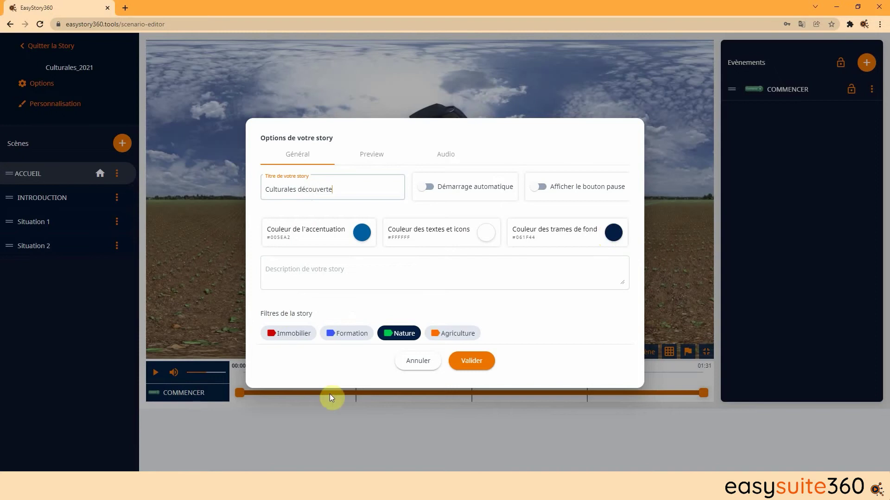
click(447, 332)
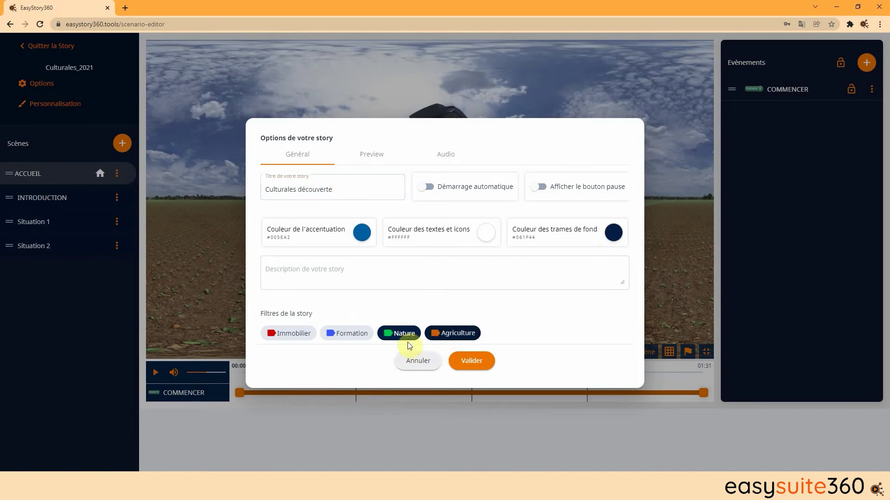
click(478, 366)
click(38, 47)
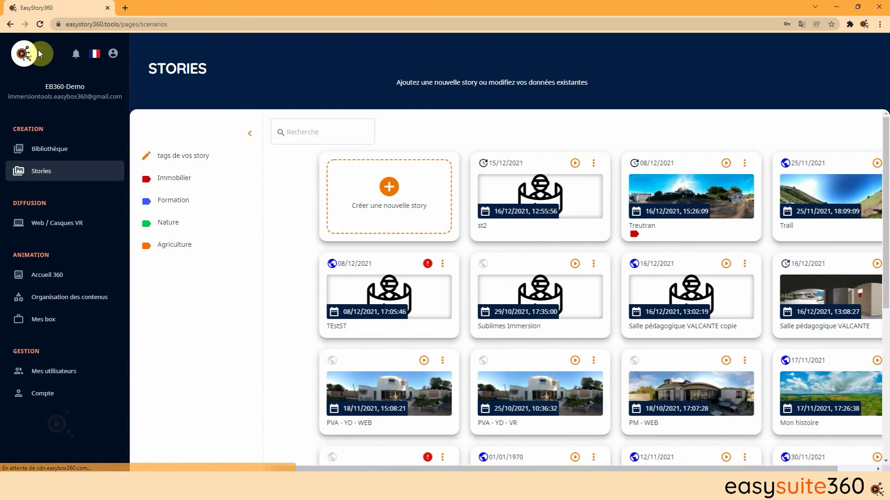
Step: Filter the stories by the Agriculture tag and run a test of Culturales découverte, starting the visit manually
click(177, 248)
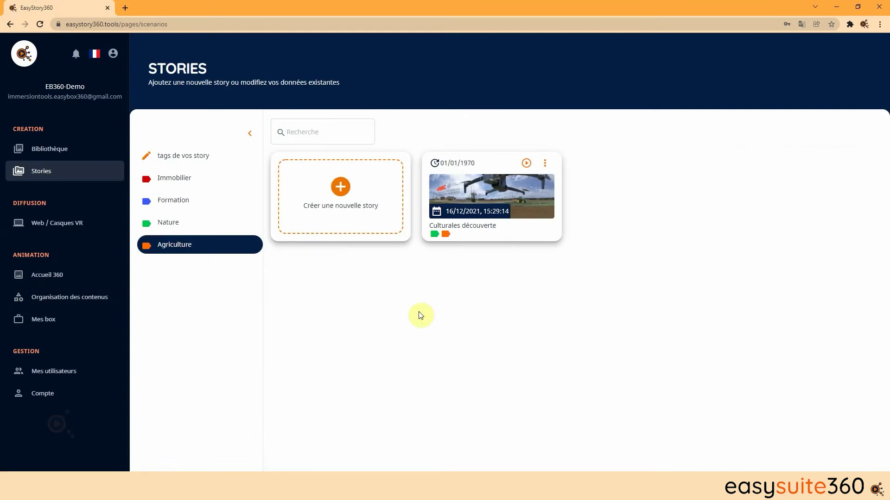
click(526, 164)
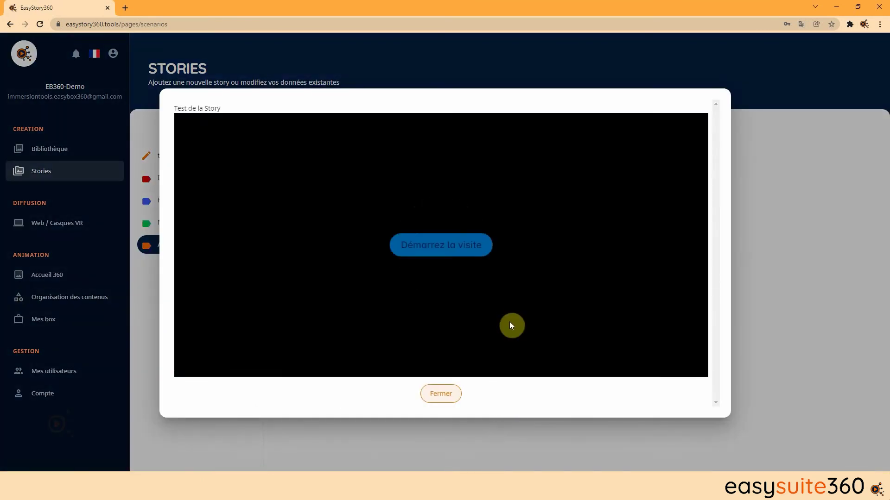
click(440, 249)
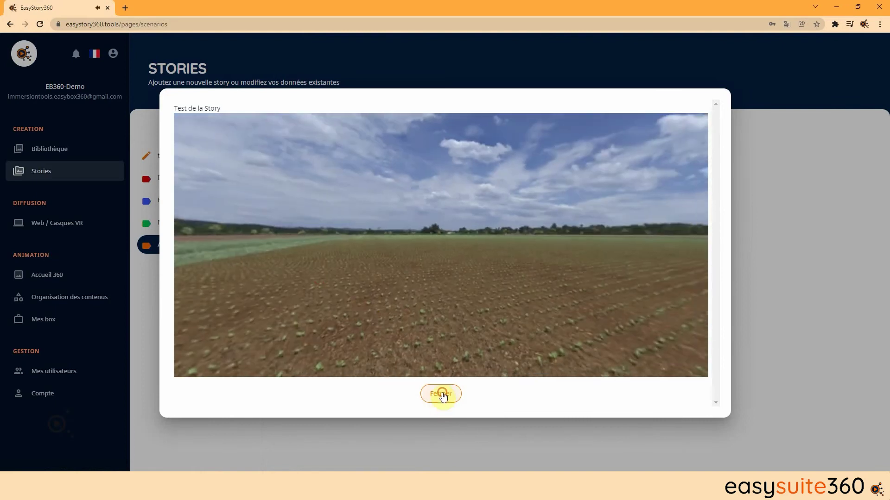
click(441, 394)
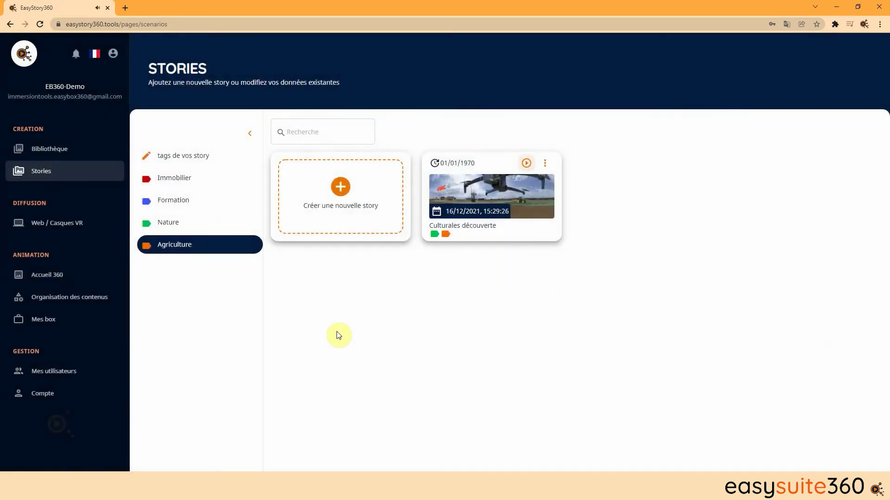
Step: Enable automatic start (Démarrage automatique) in the options of the Culturales découverte story and exit the story
click(495, 192)
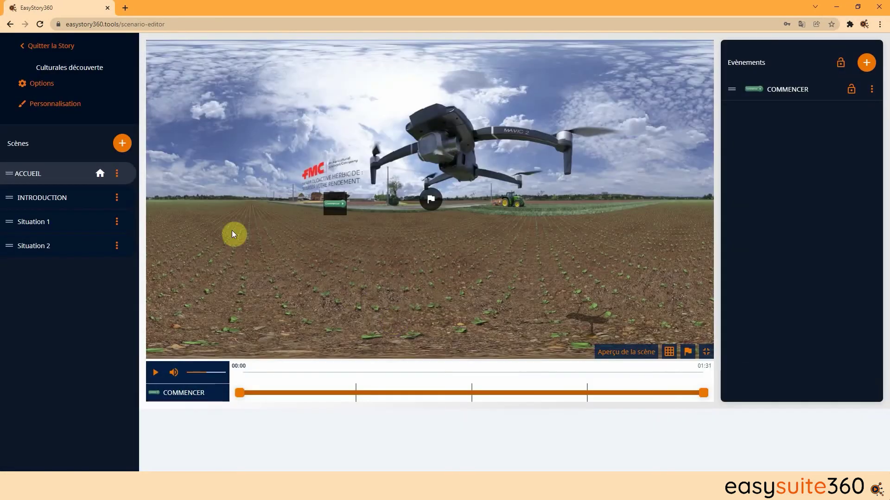
click(37, 85)
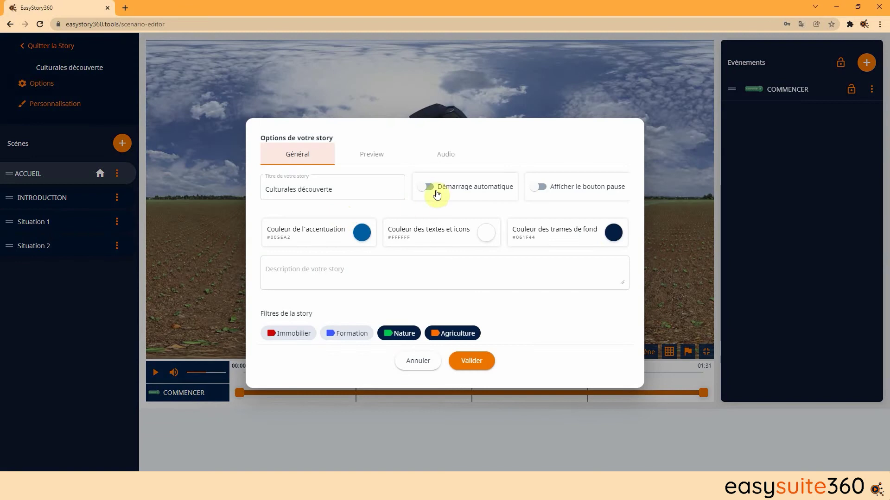
click(429, 187)
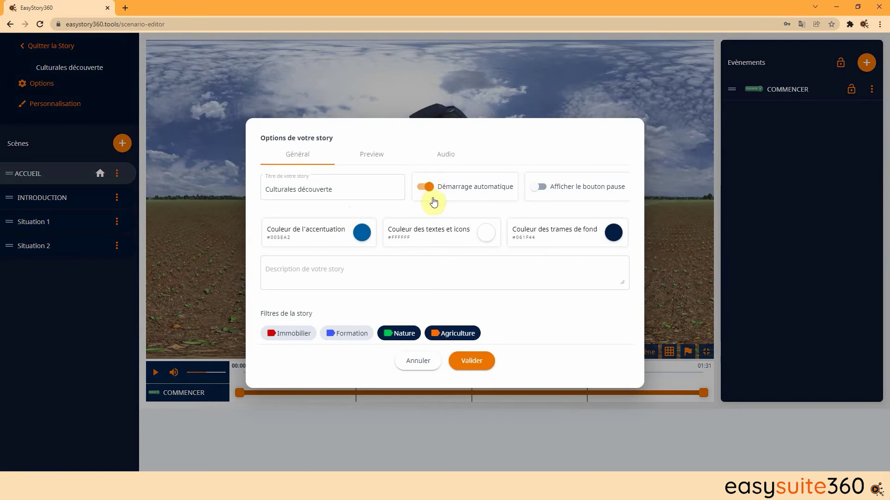
click(470, 360)
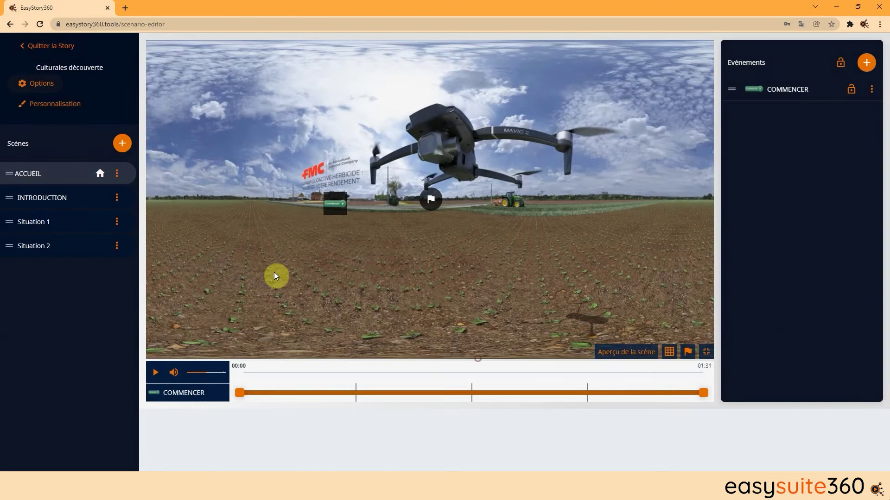
click(55, 46)
Step: Filter the stories by Agriculture again and test the automatic start of Culturales découverte
scroll(361, 273, down, 5)
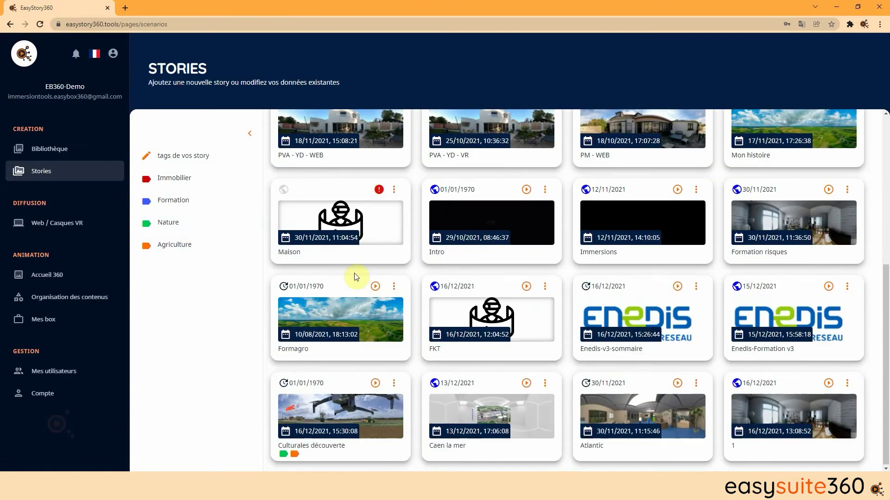
click(175, 243)
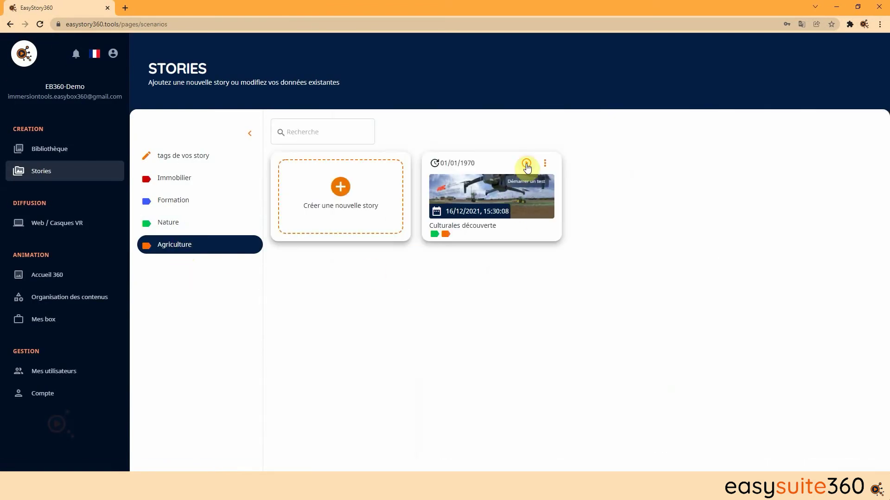
click(526, 165)
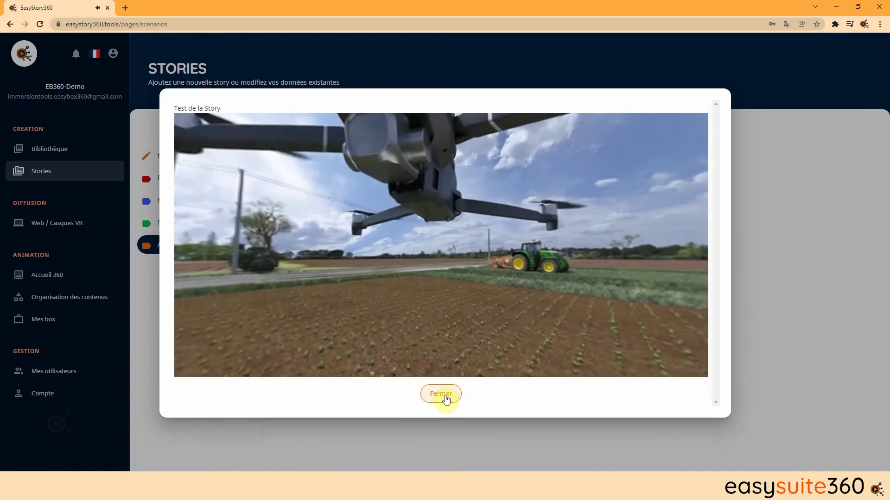
click(444, 395)
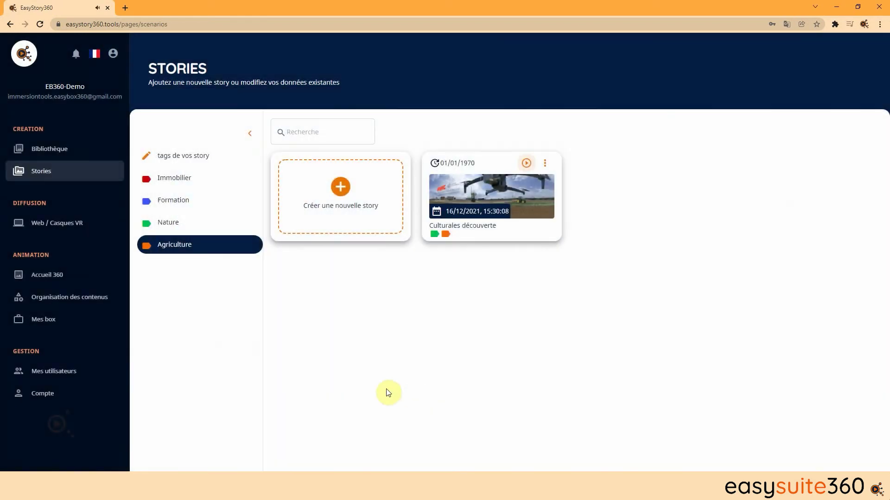
Step: Enable the pause button display (Afficher le bouton pause) in the Culturales découverte options and exit the story
click(468, 184)
click(539, 187)
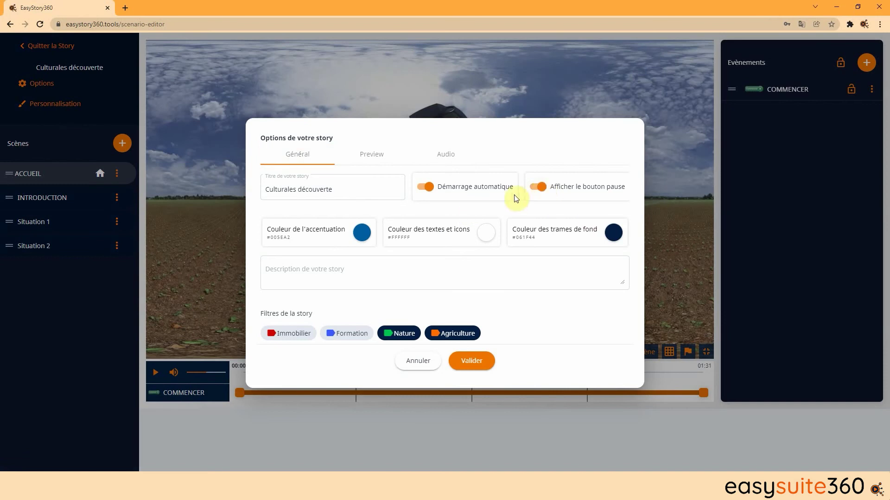
click(472, 364)
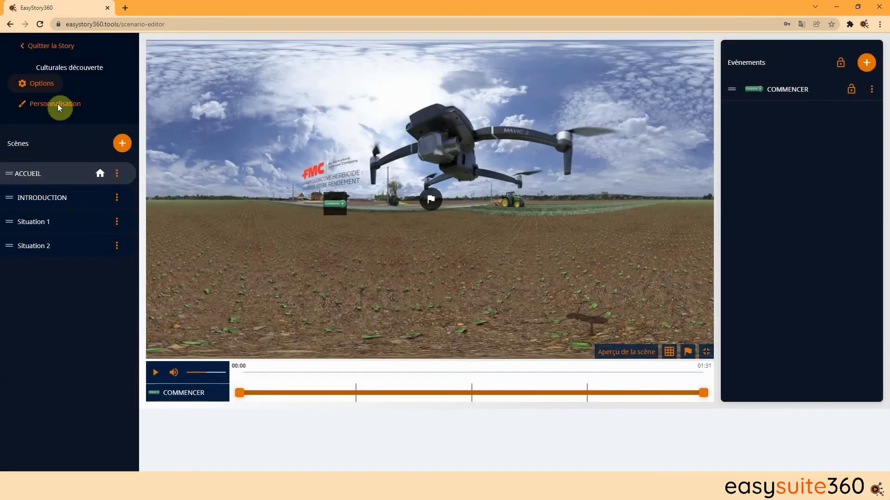
click(49, 45)
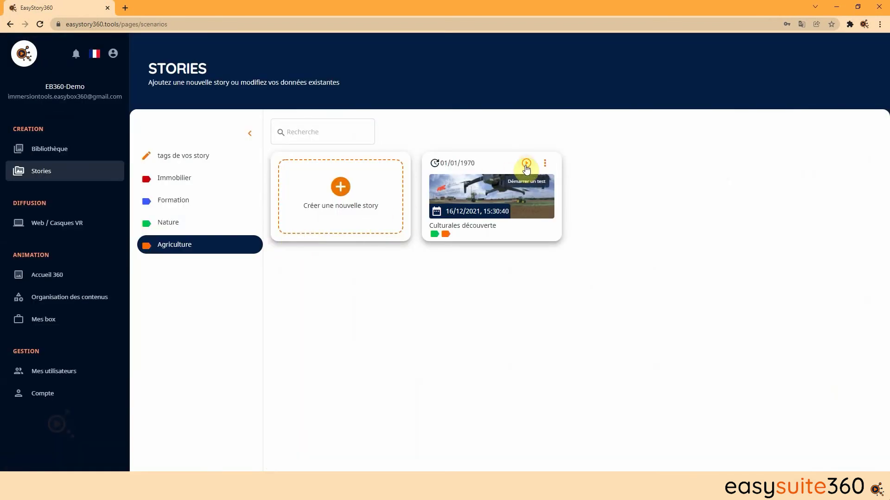
Step: Run a test of Culturales découverte, pausing and resuming the playback, and close the test
click(526, 165)
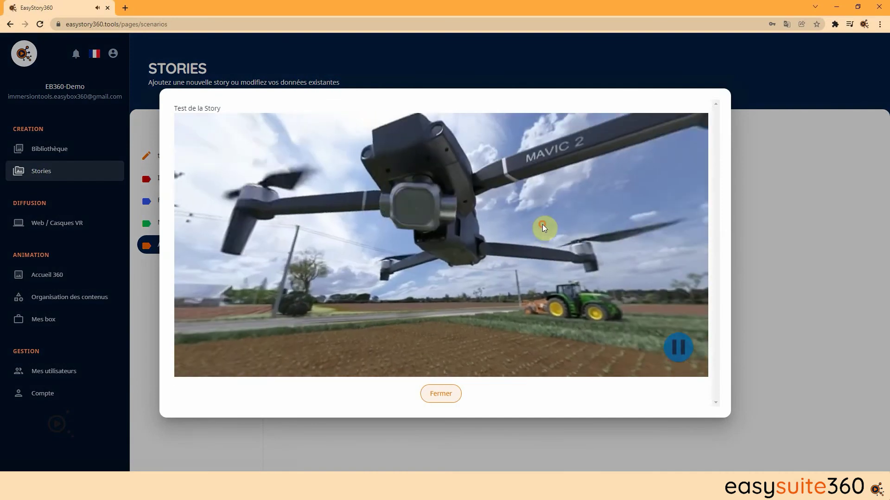
click(677, 348)
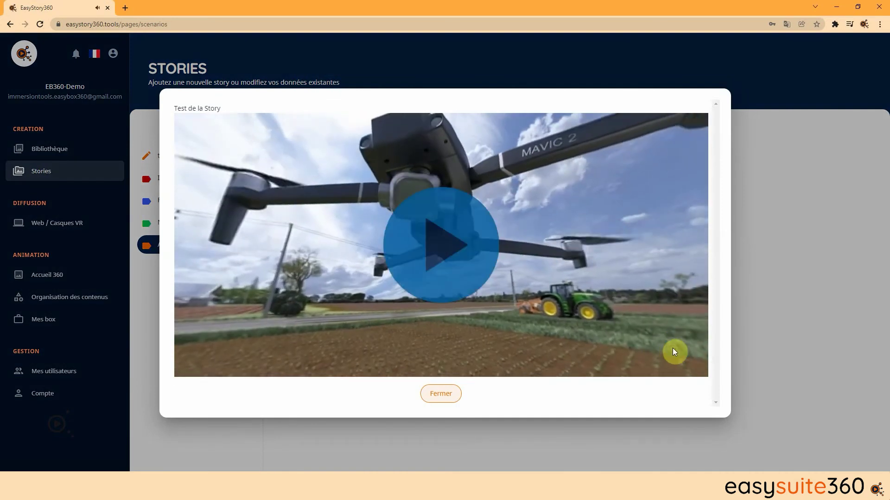
drag(610, 289, 584, 286)
click(449, 250)
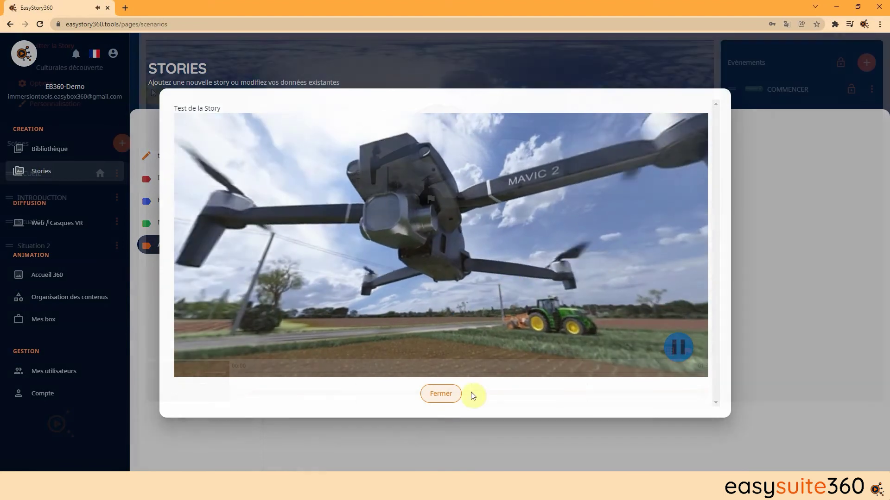
click(445, 395)
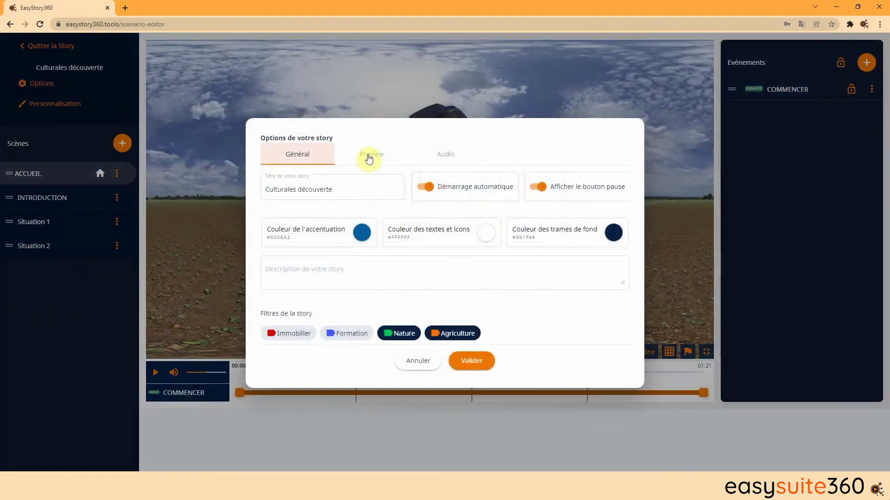
Step: Browse the preview images and ambient sounds offered in the Culturales découverte story options
click(369, 157)
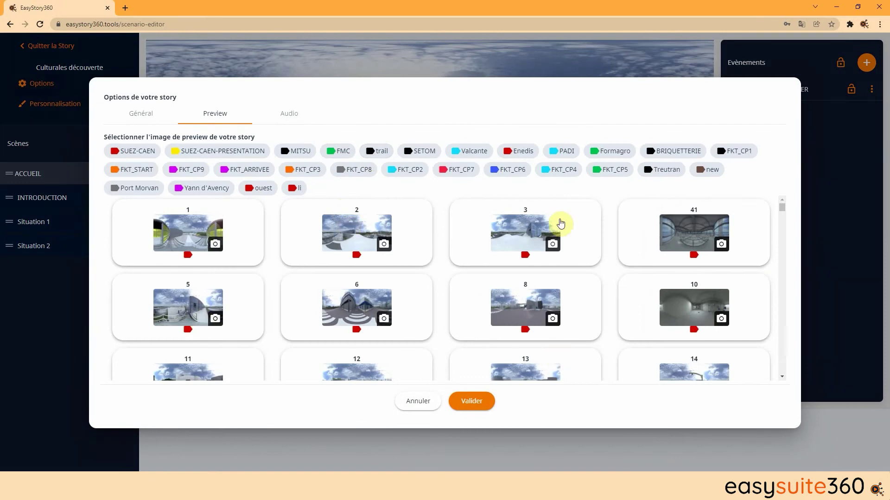
scroll(585, 272, down, 5)
scroll(520, 304, up, 5)
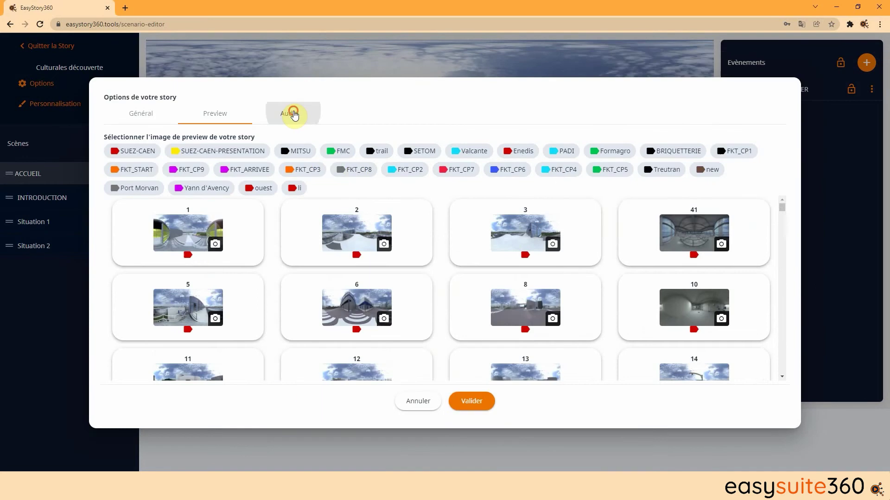
click(288, 113)
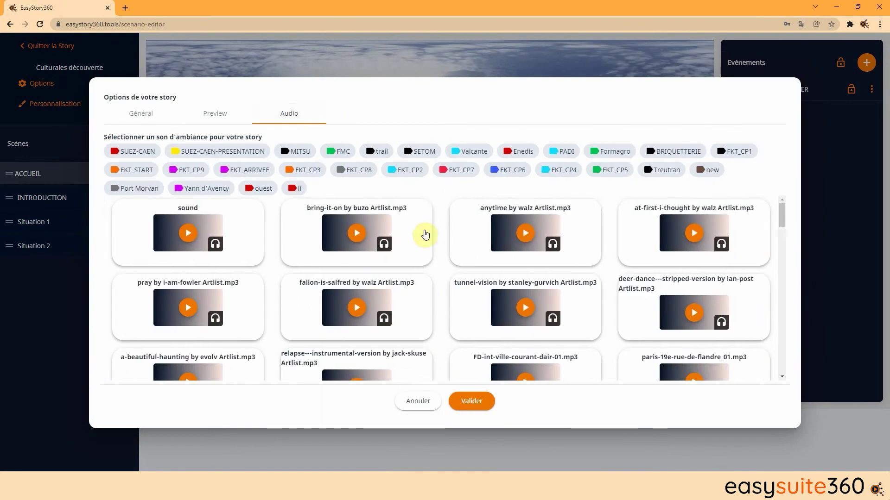
scroll(440, 250, down, 2)
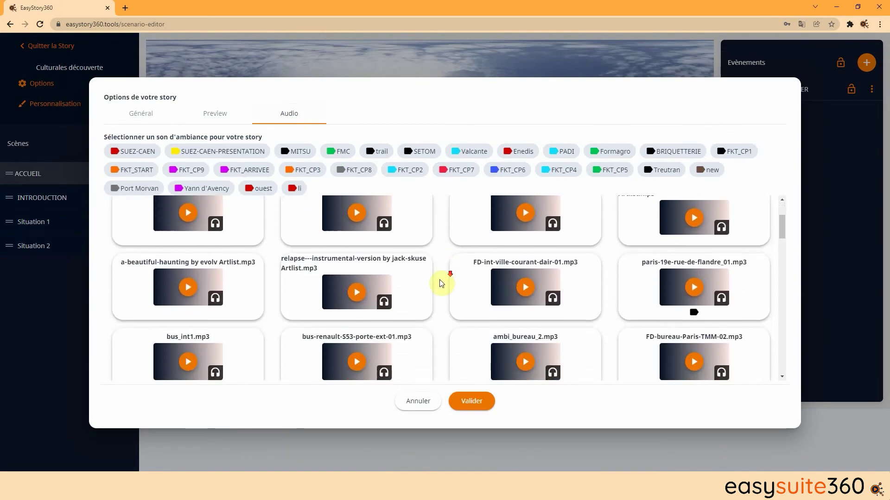
scroll(439, 286, up, 1)
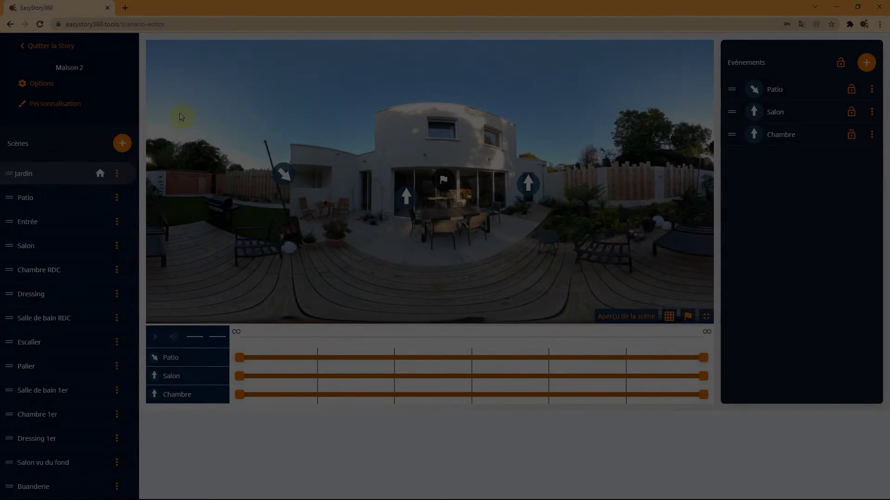
Step: Activate the customization of the Maison 2 story, enable Afficher les contacts, and enter the contact's e-mail and phone number
click(57, 103)
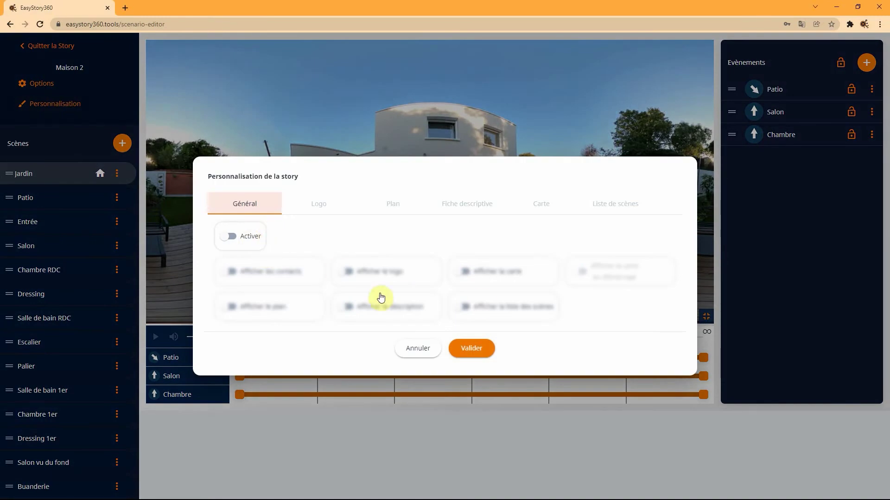
click(230, 237)
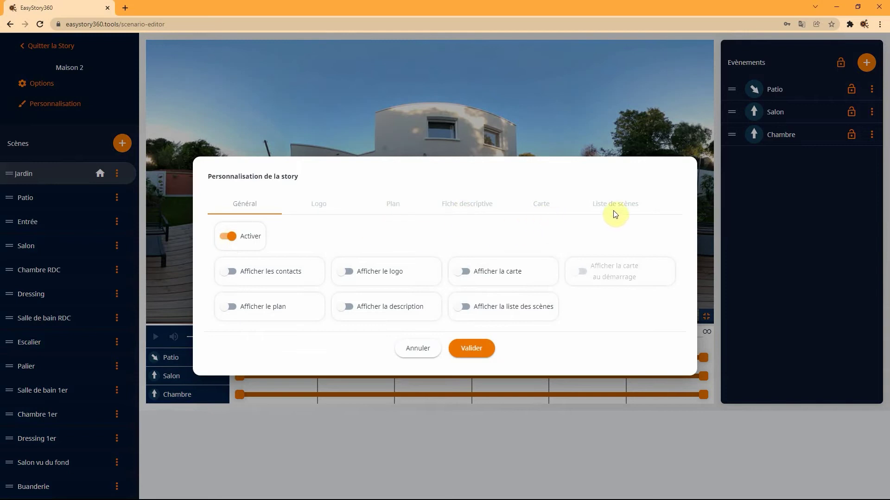
click(232, 274)
click(240, 326)
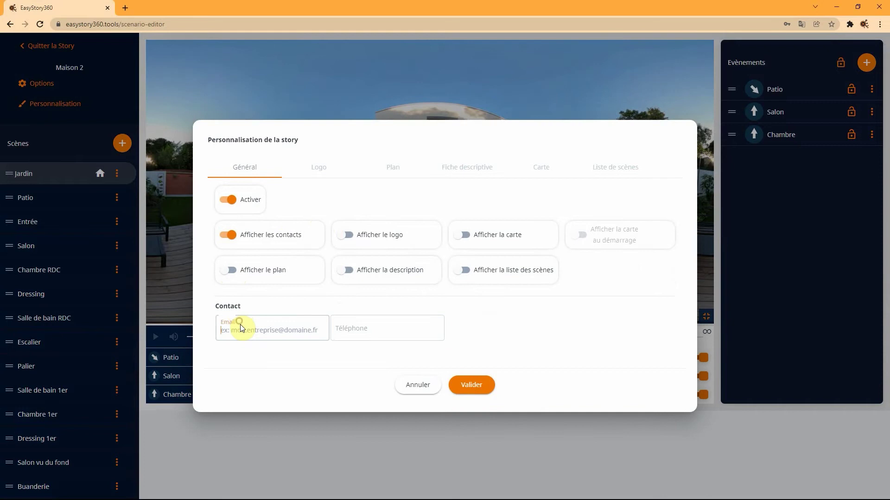
text(mon@email.com)
click(366, 329)
text(06 12 34 56 78)
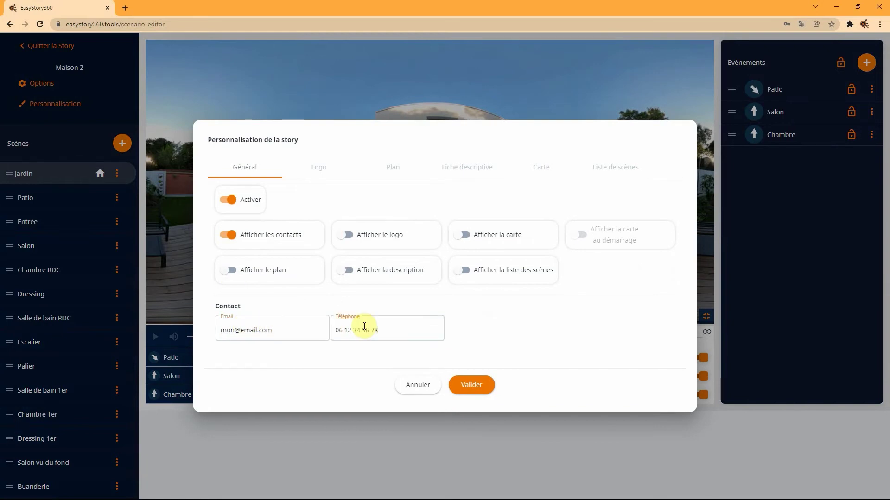
Step: Enable Afficher le logo, choose Logo-EthImmo.png as the story's logo, and validate the customization
click(349, 235)
click(318, 169)
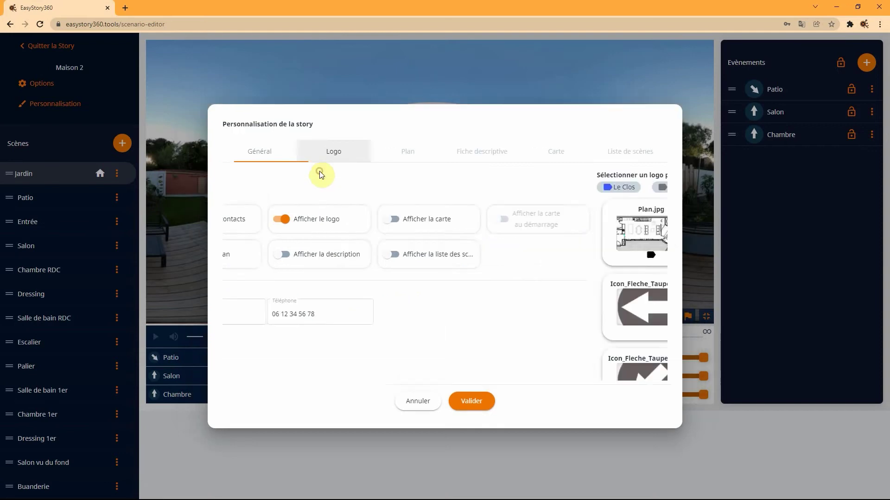
scroll(560, 268, down, 3)
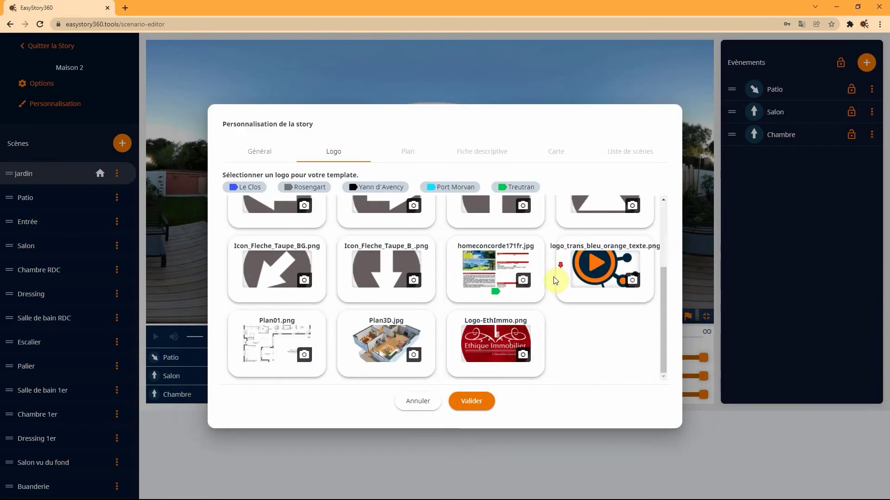
click(488, 342)
click(472, 405)
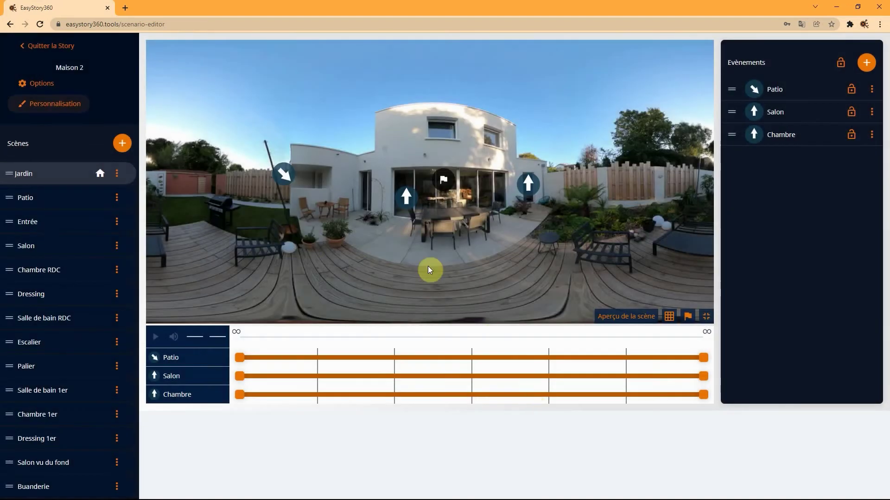
Step: Preview the Jardin scene with its logo and contacts, start the visit, go into the bedroom, and exit the preview
click(634, 321)
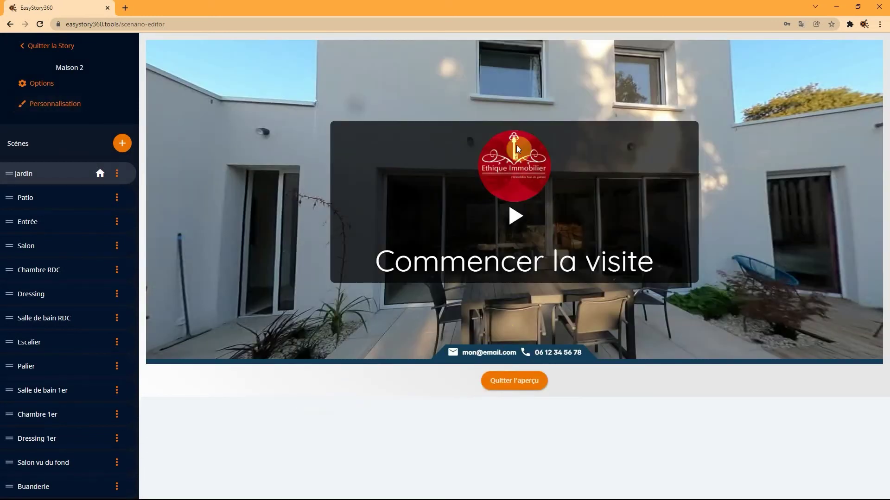
click(514, 217)
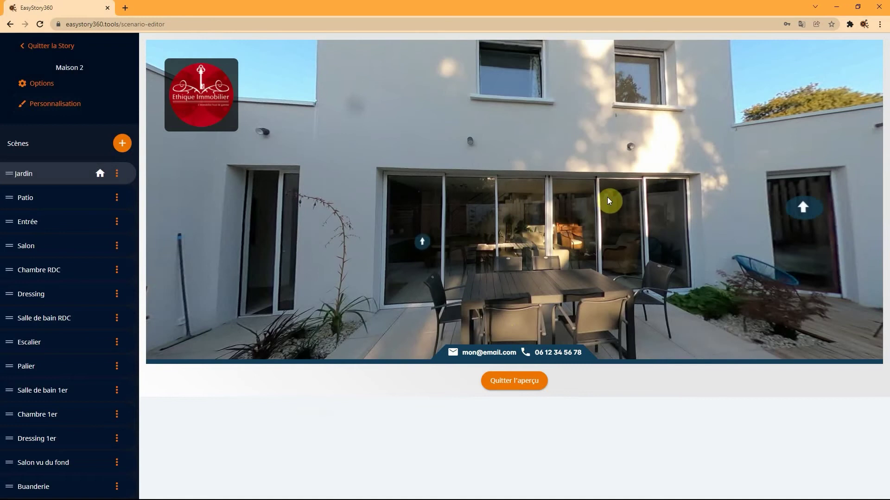
drag(607, 196, 532, 197)
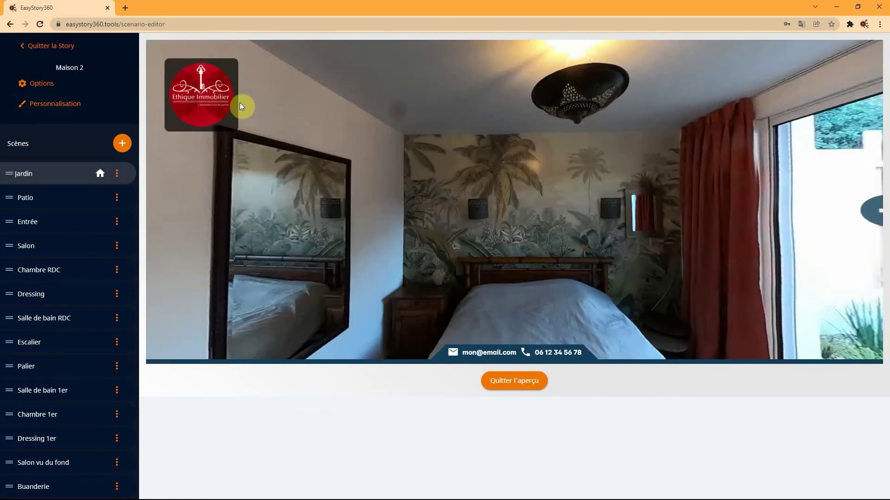
click(509, 382)
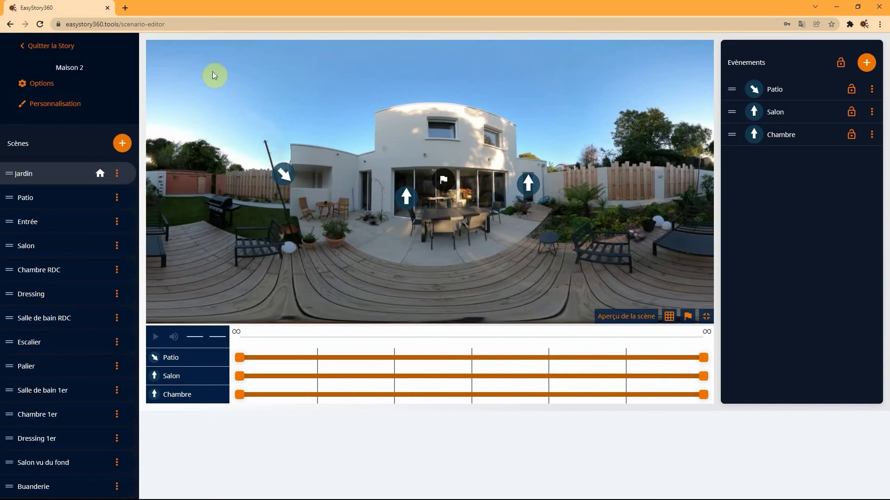
Step: Enable the plan and description displays with Plan.jpg as the plan and FIcheYD.jpg as the description sheet, and validate
click(72, 104)
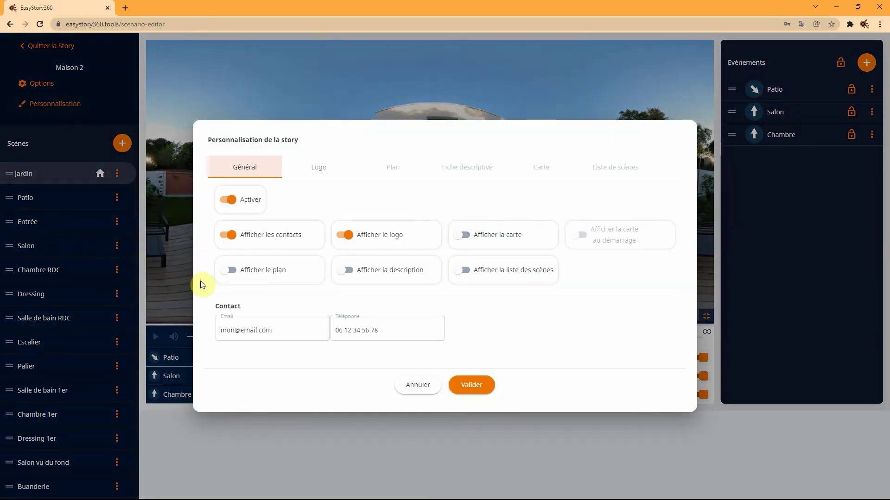
click(230, 271)
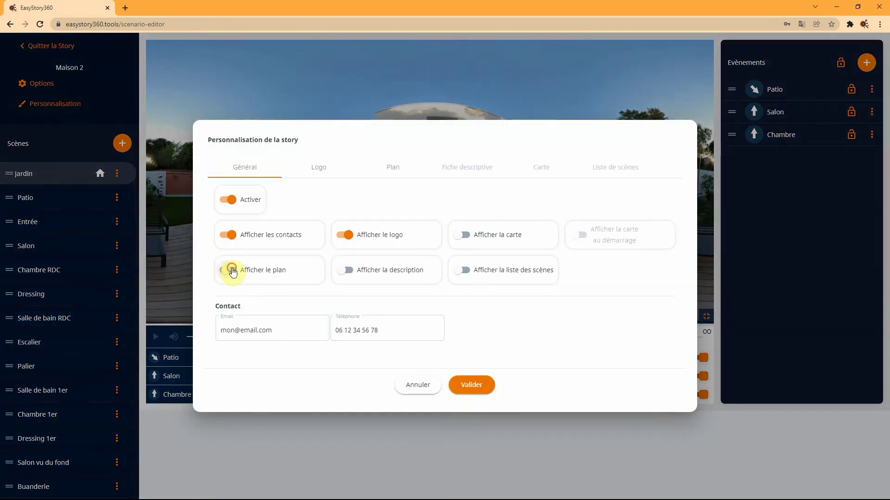
click(350, 271)
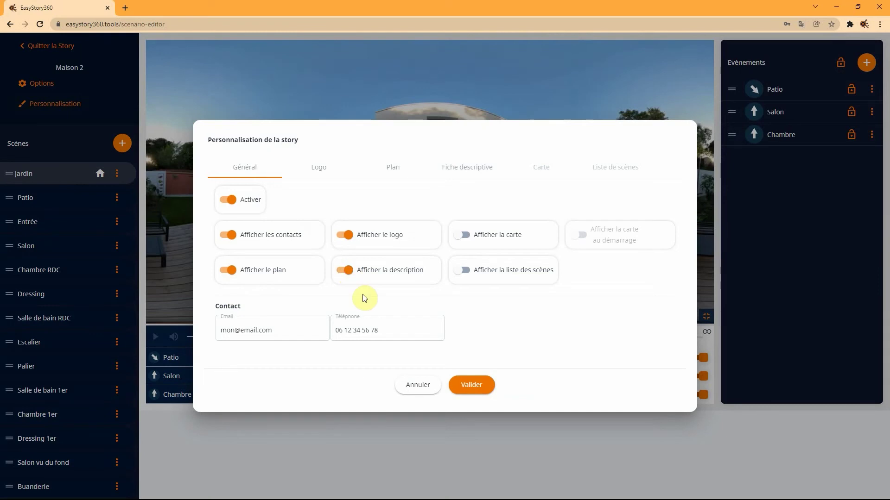
click(391, 168)
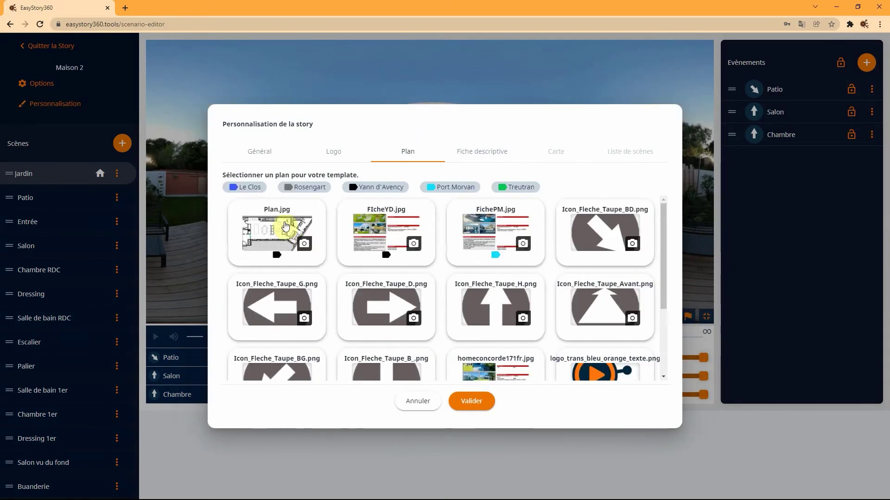
click(286, 226)
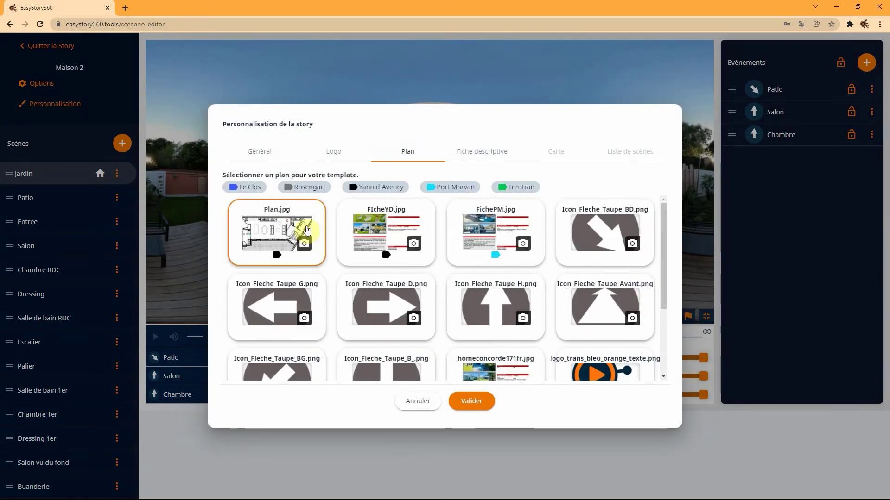
click(477, 156)
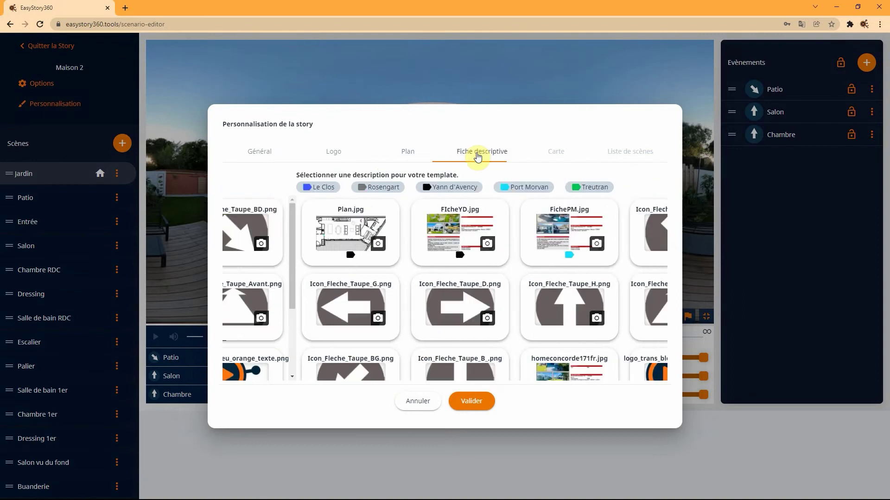
click(406, 224)
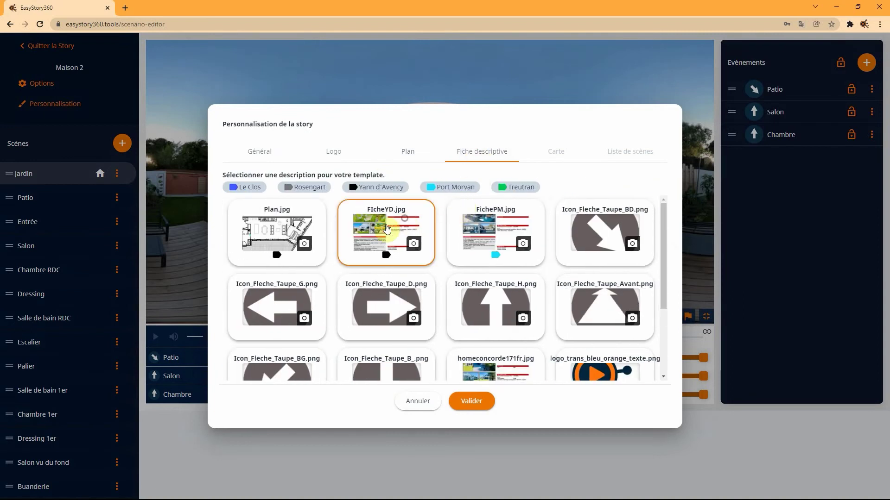
click(470, 402)
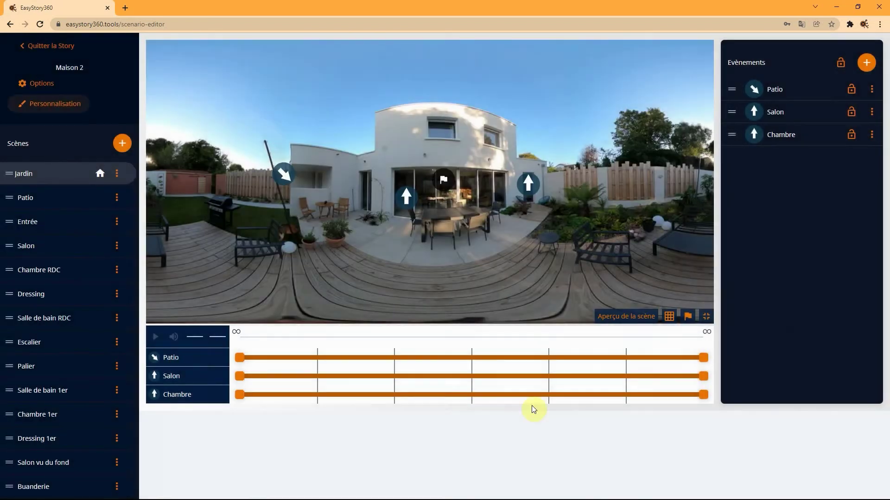
Step: Preview the scene, view the floor plan and the description sheet from the visit's menu, and exit the preview
click(635, 322)
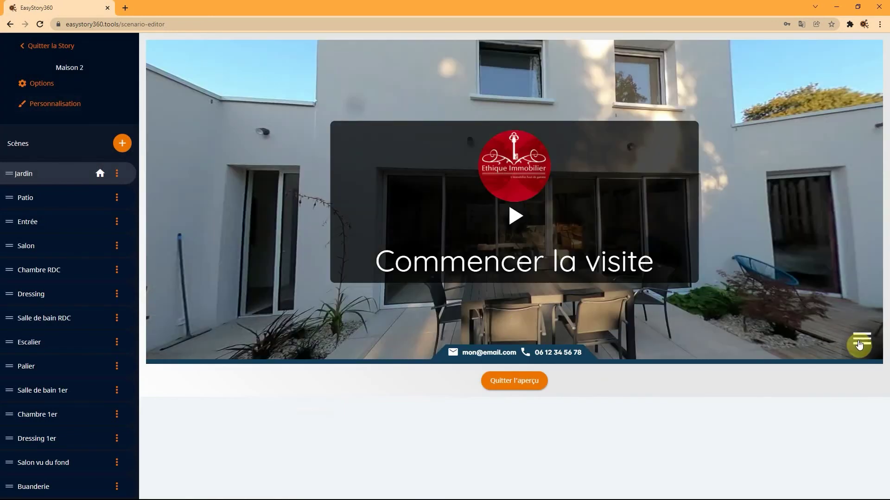
click(861, 339)
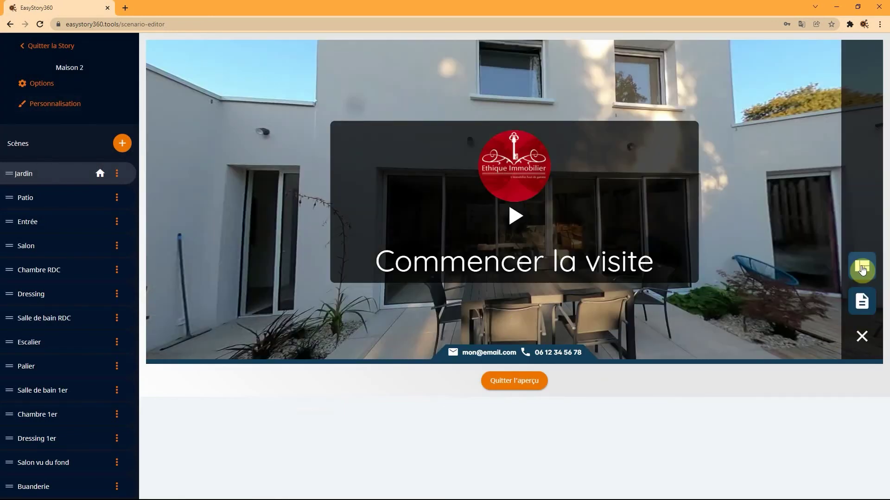
click(863, 264)
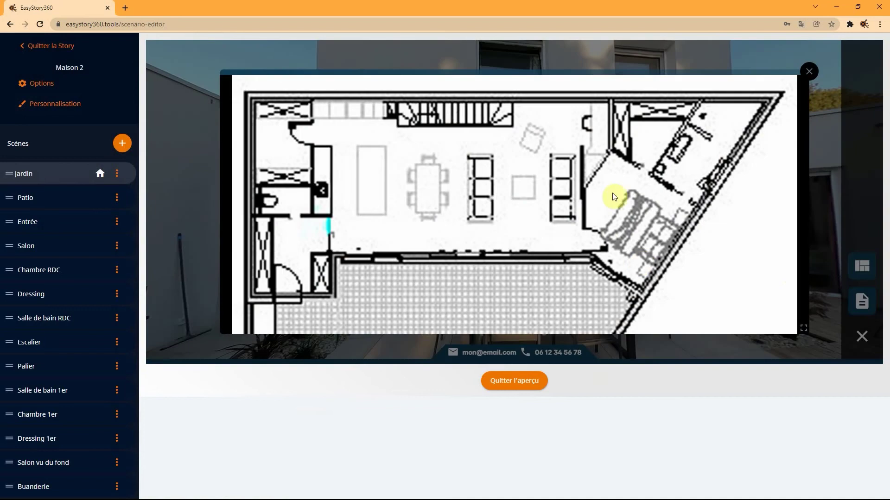
click(811, 74)
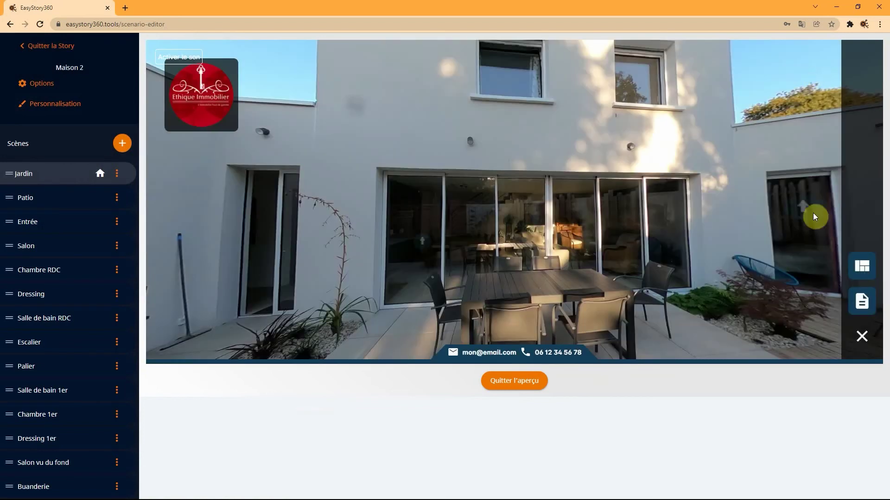
click(862, 301)
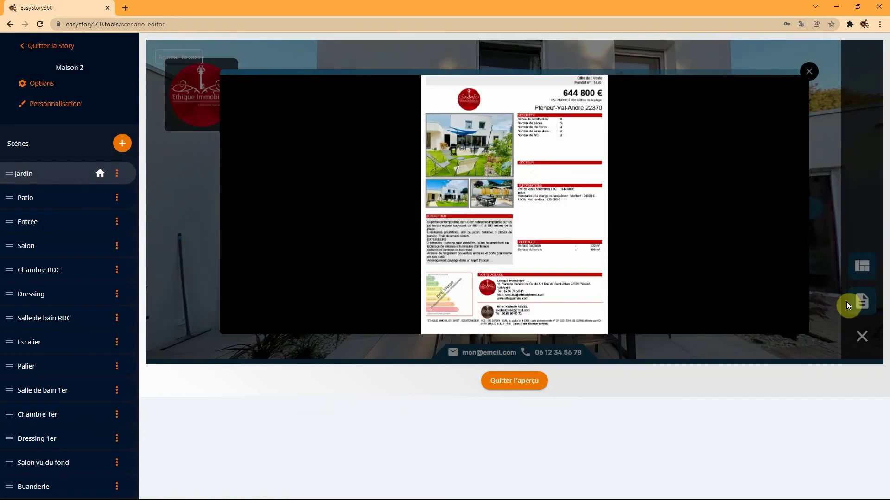
click(812, 73)
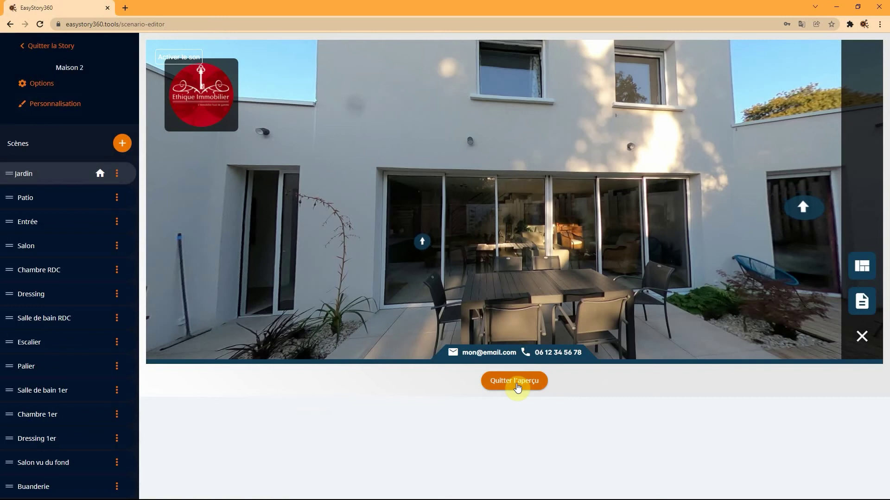
click(517, 388)
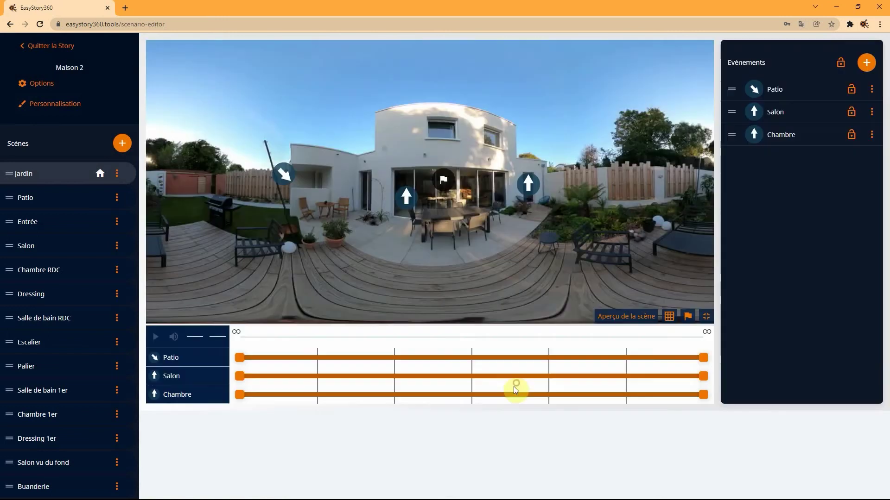
Step: Enable Afficher la liste des scènes, exclude Buanderie from the displayed scenes, and validate the customization
click(66, 106)
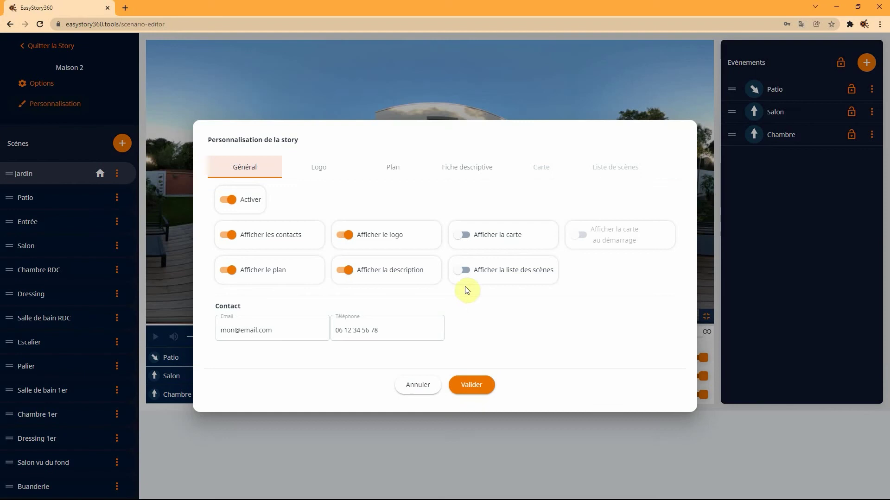
click(472, 273)
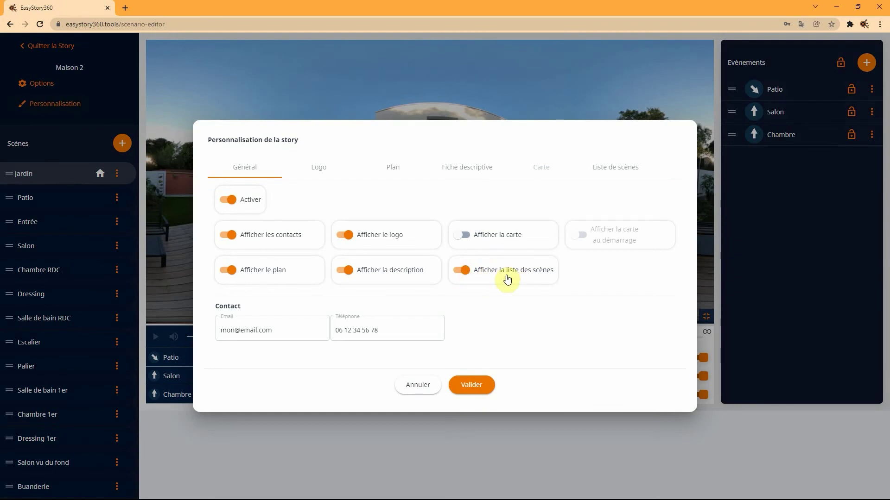
click(610, 165)
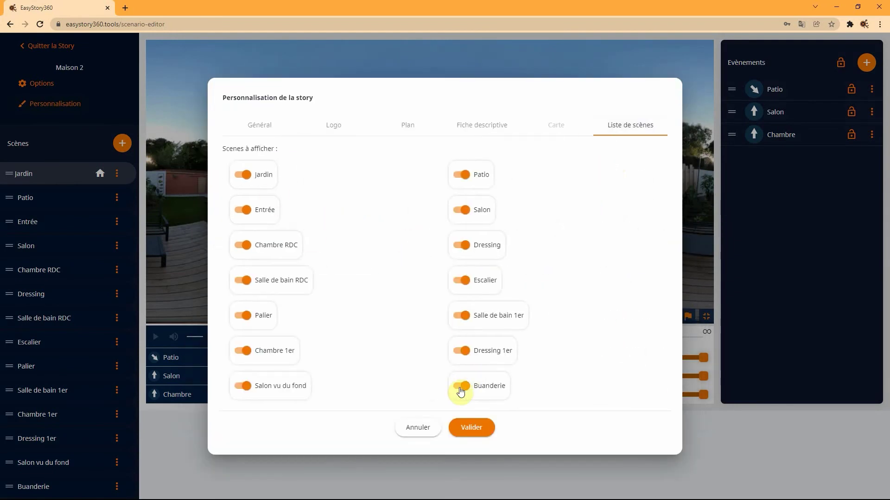
click(460, 387)
click(469, 429)
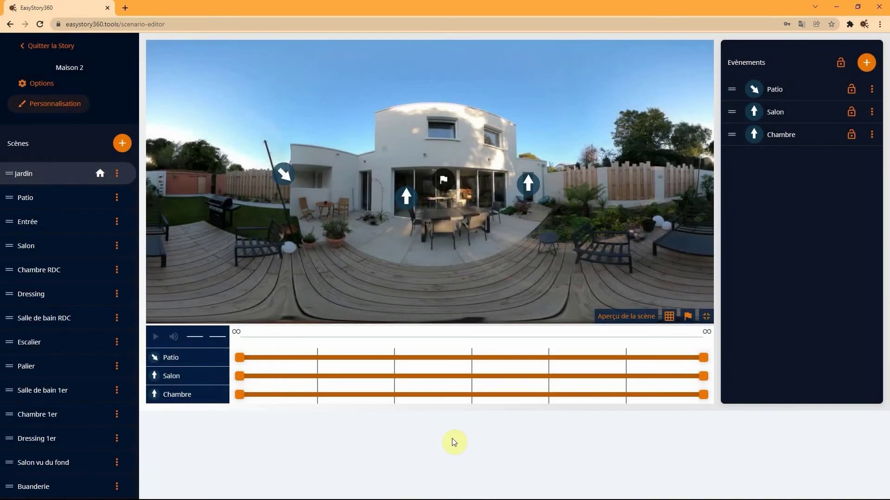
Step: Preview the scene list in the visit, browse its thumbnails, start the visit, and go to the Palier scene
click(626, 318)
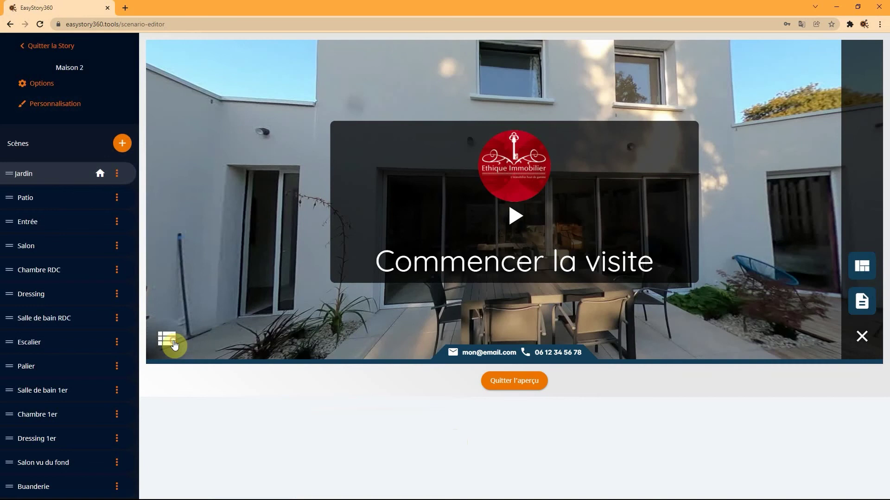
click(167, 339)
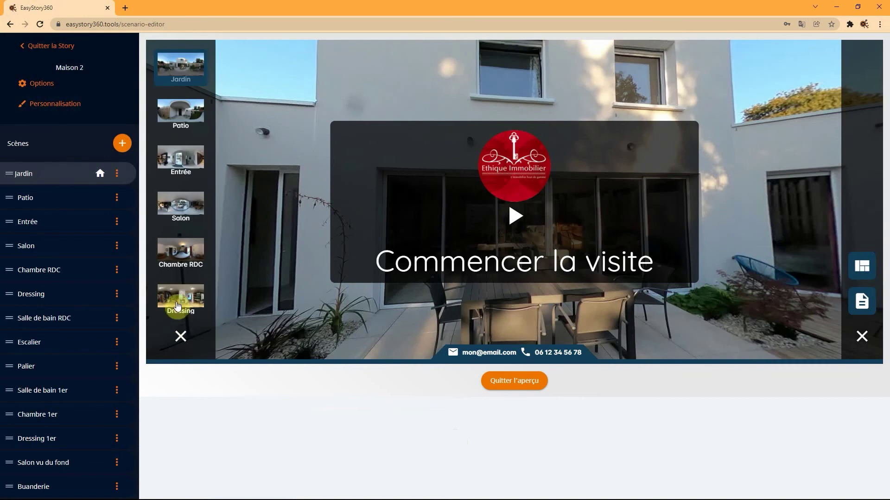
scroll(181, 190, down, 5)
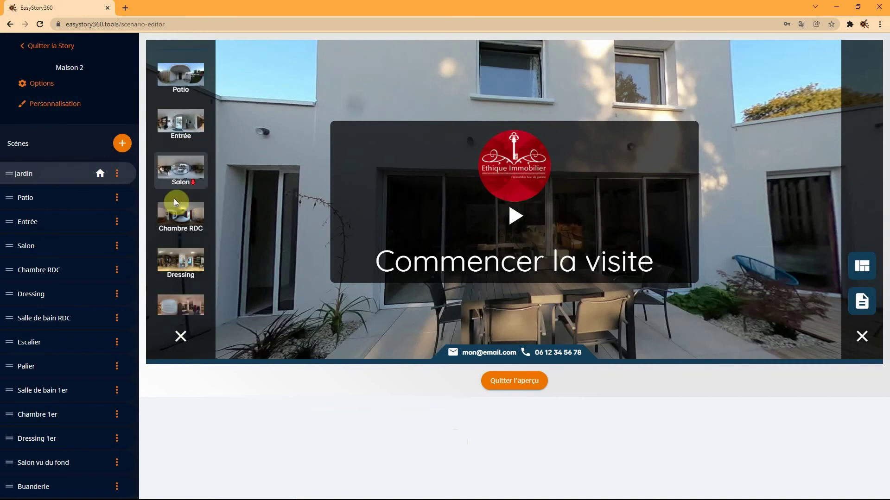
click(508, 218)
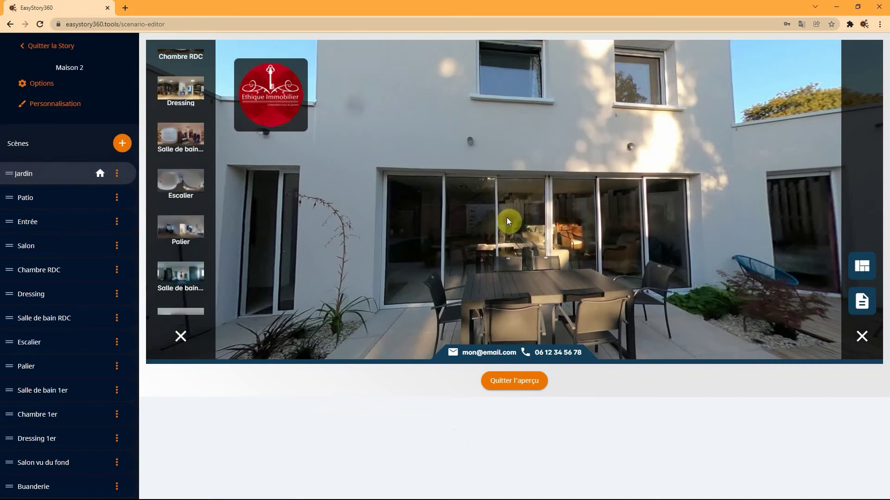
click(182, 229)
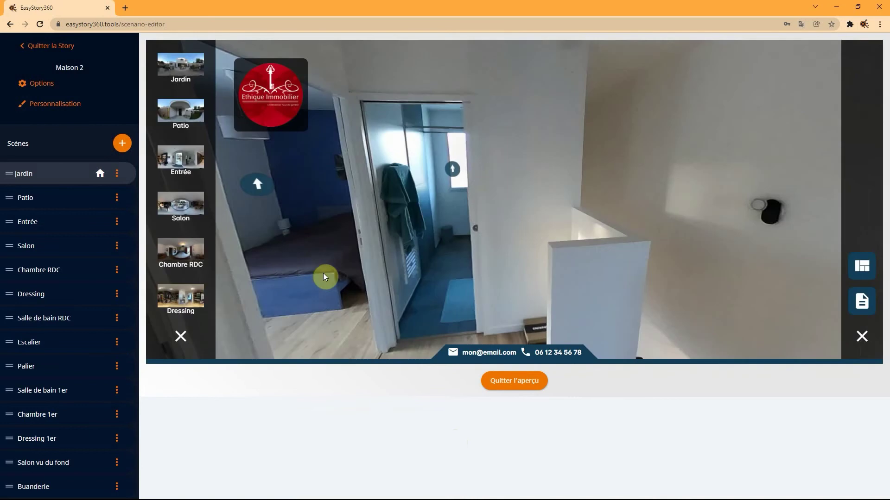
Step: Go to the Patio scene from the visit's scene list, and close the scene list and the side menu
click(184, 117)
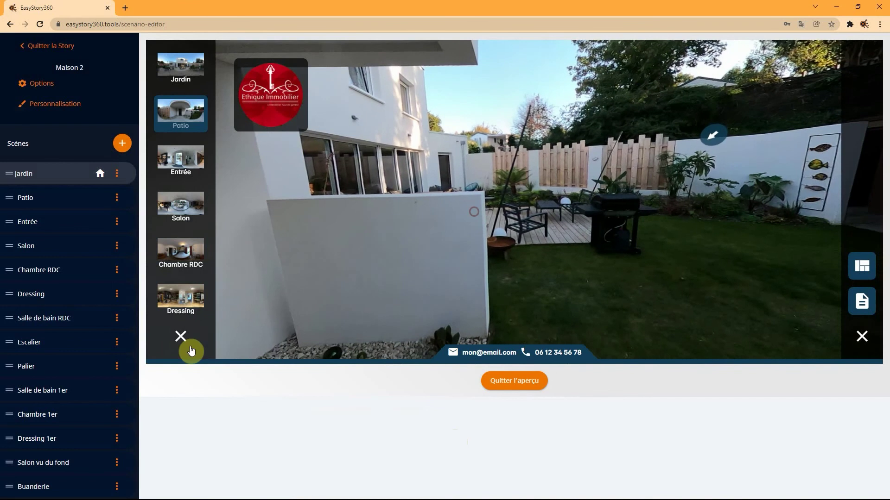
click(180, 337)
click(864, 340)
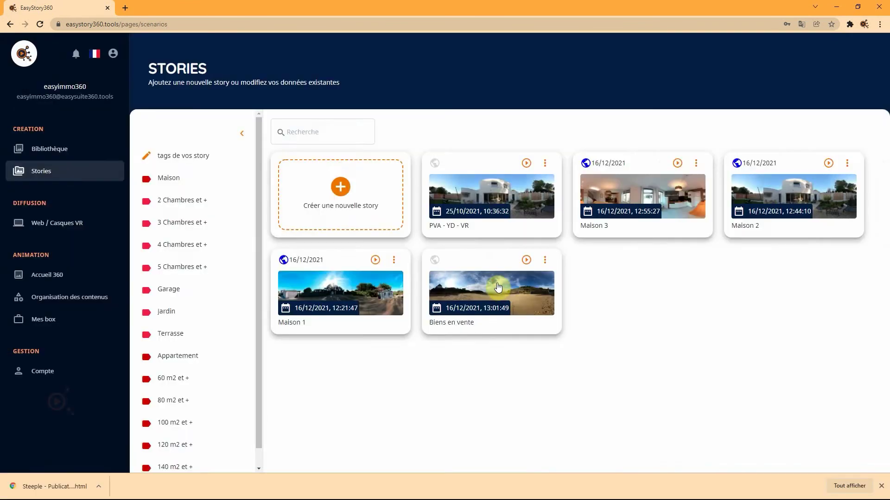
Step: Open the Biens en vente story, activate its customization and enable Afficher la carte
click(498, 288)
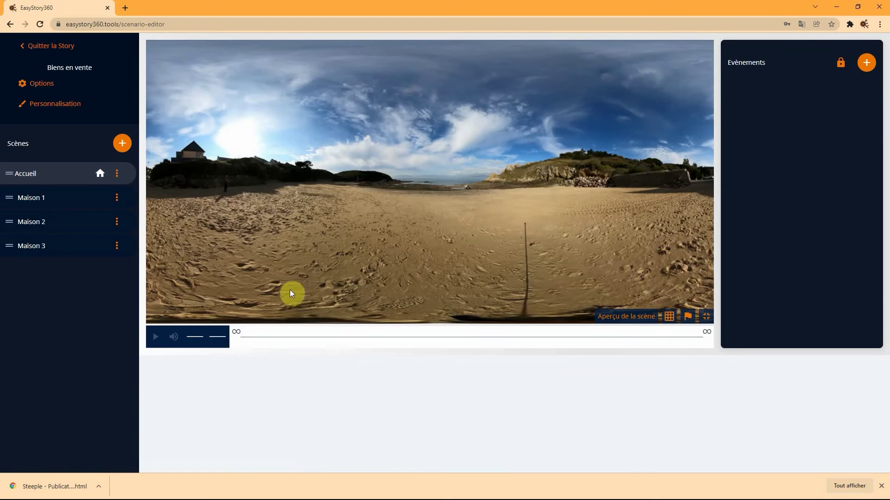
click(54, 105)
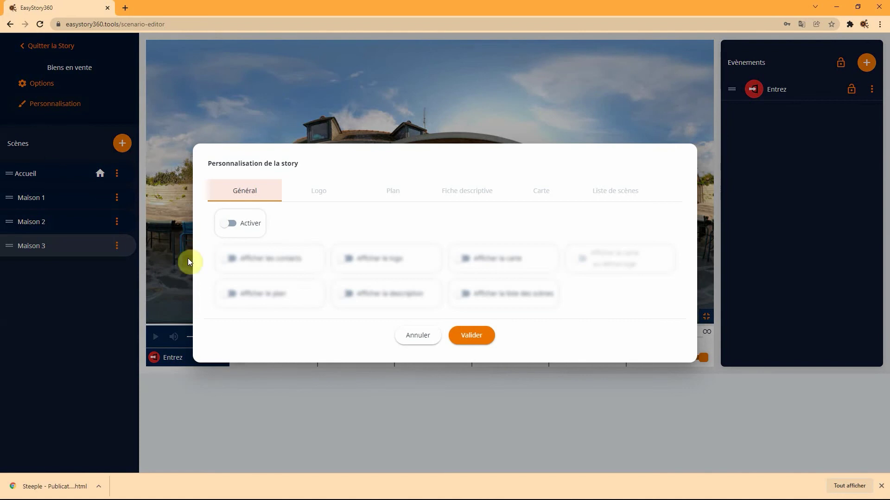
click(229, 224)
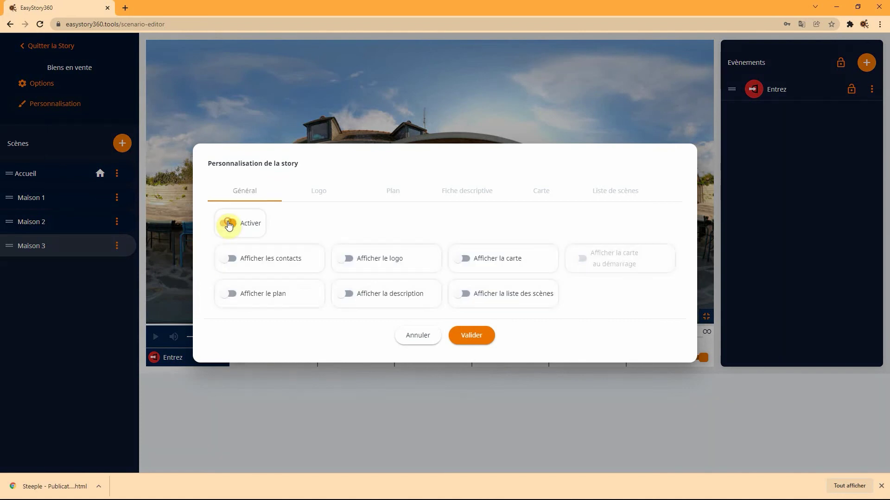
click(465, 259)
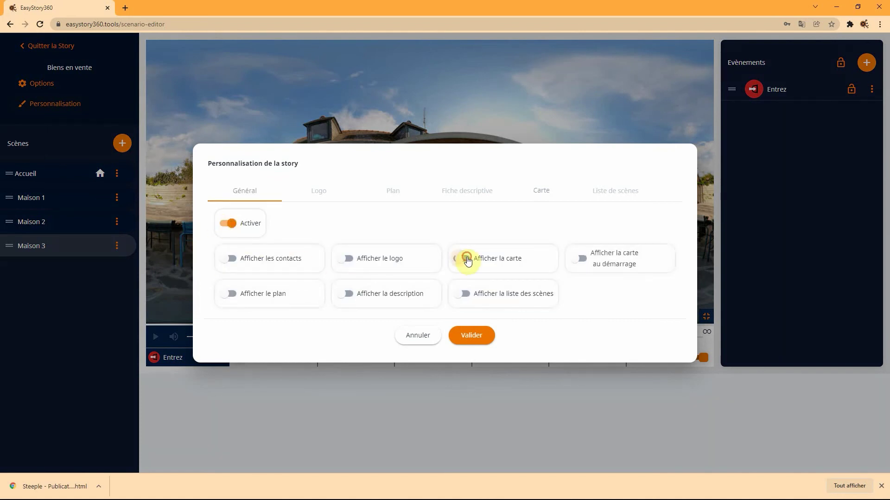
Step: Place map markers for Maison 1 at about 48.5332, -2.7716 and Maison 2 at about 48.534, -2.7433
click(541, 190)
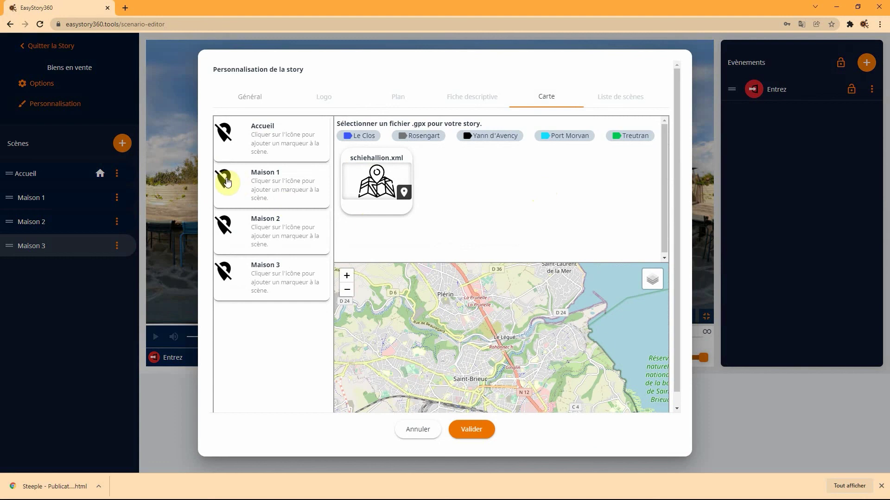
click(227, 182)
click(551, 305)
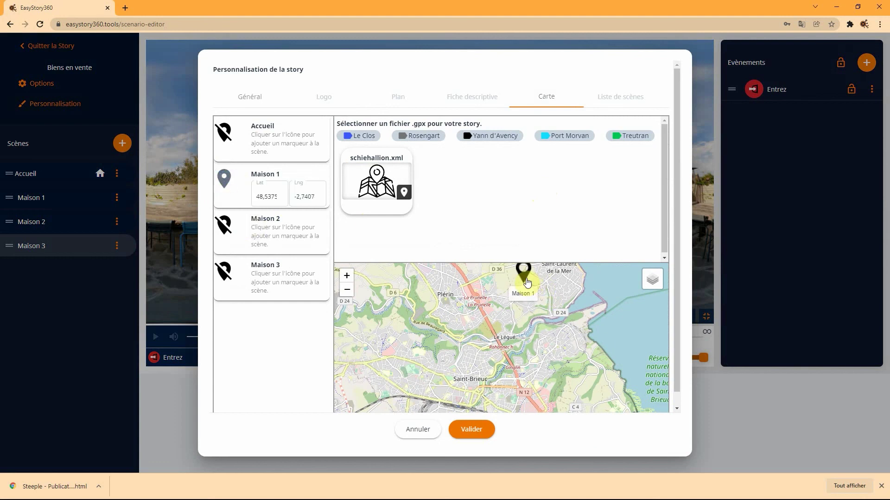
drag(527, 282, 435, 288)
click(229, 223)
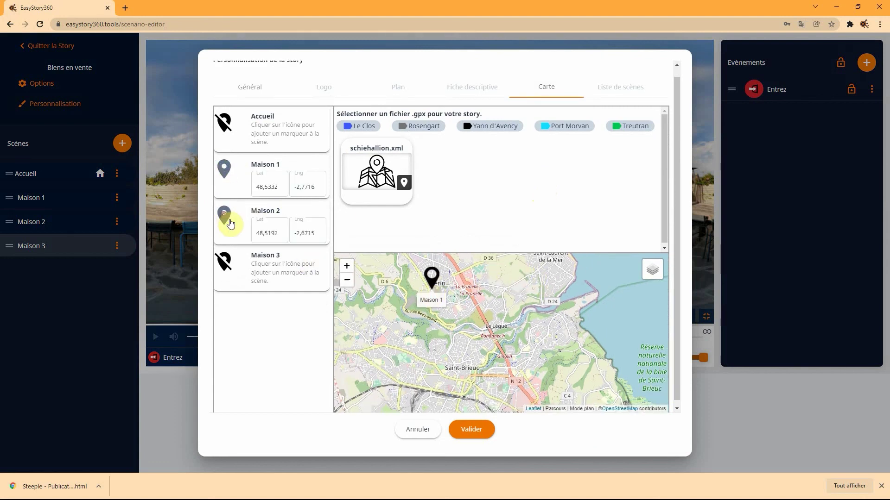
click(483, 320)
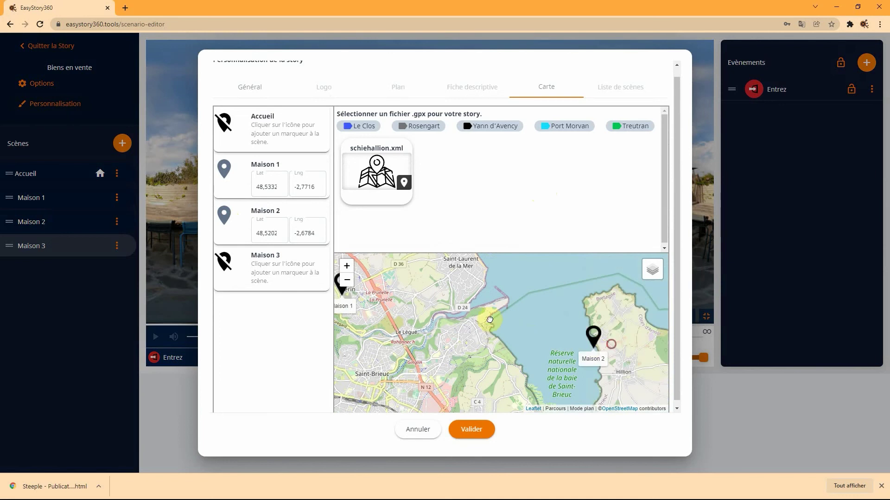
click(413, 282)
drag(341, 327, 441, 341)
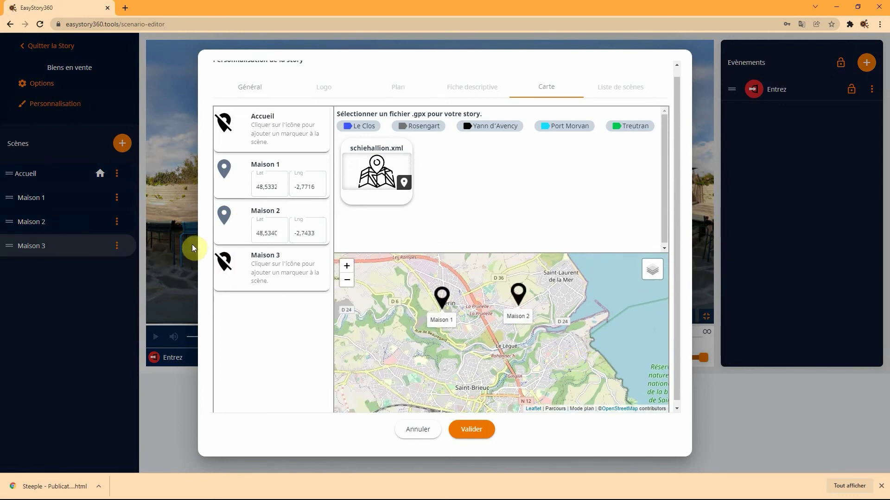
Step: Place the Maison 3 map marker at about 48.5273, -2.7579, and validate the customization
click(224, 261)
mouse_move(501, 379)
mouse_down()
mouse_move(471, 323)
mouse_move(478, 322)
mouse_up()
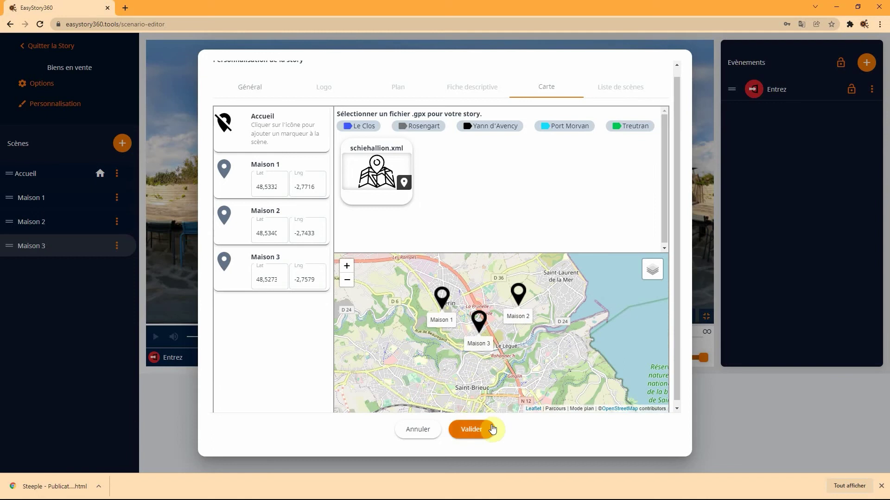
click(479, 436)
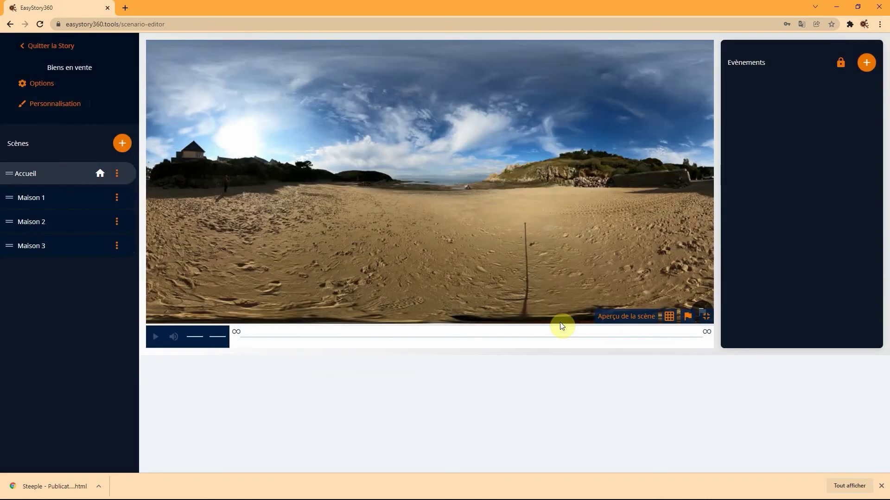
Step: Preview the Accueil scene, display the map, go to Maison 3 through its marker and look around
click(613, 317)
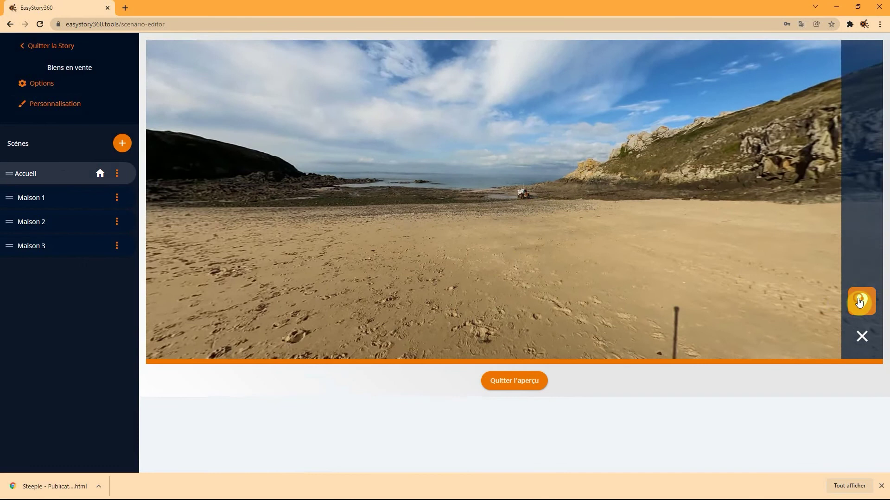
click(861, 301)
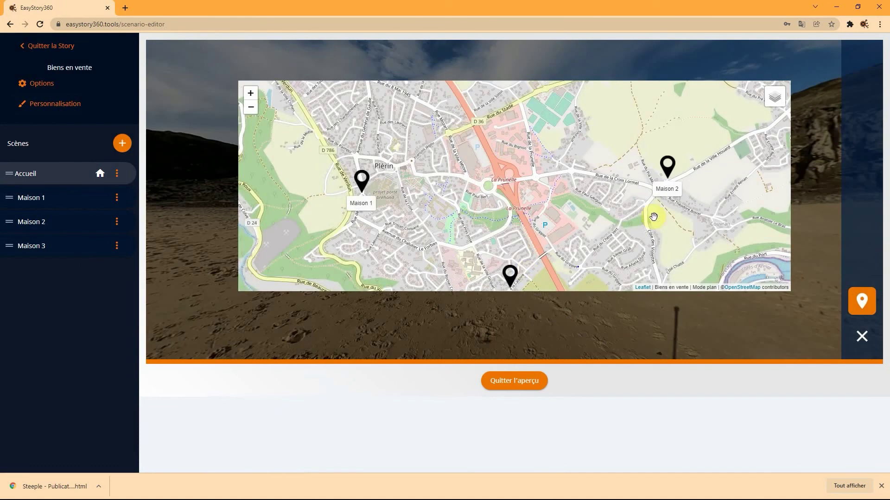
drag(556, 249, 562, 208)
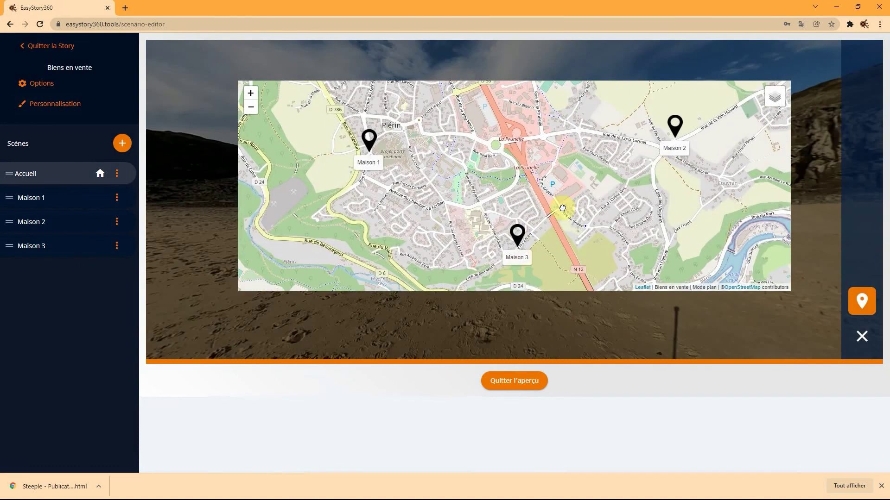
click(518, 240)
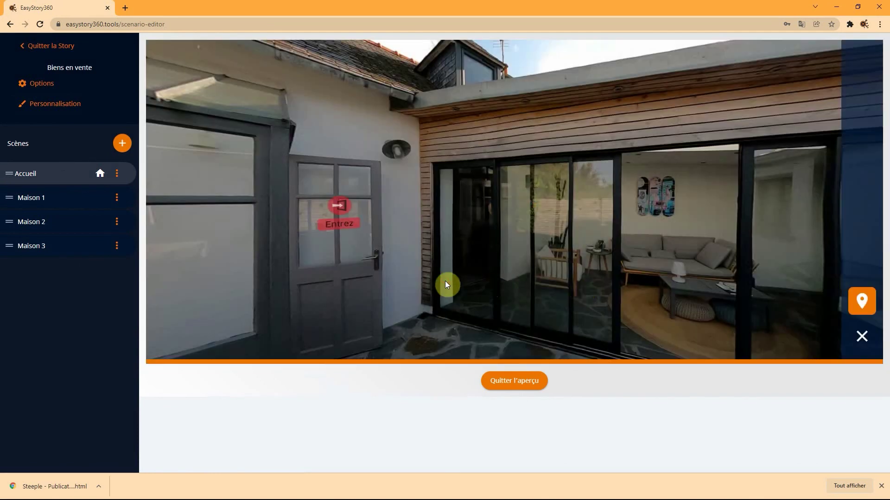
drag(445, 281, 481, 280)
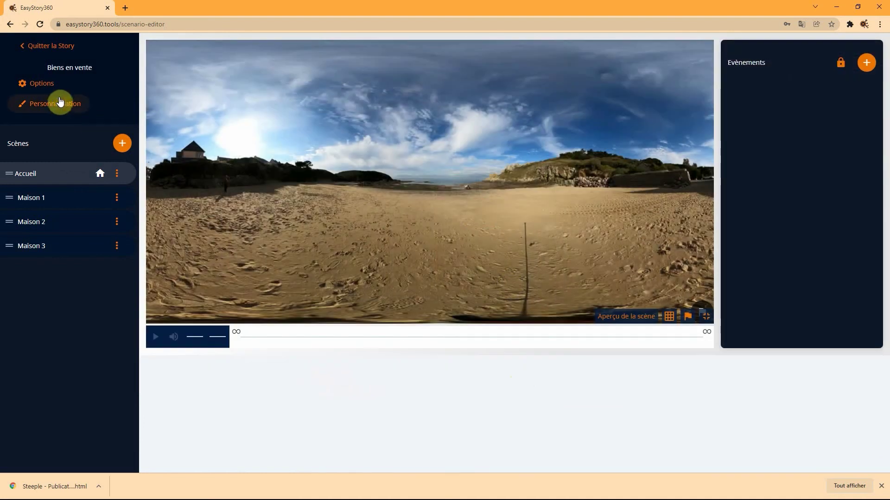
Step: Enable Afficher la carte au démarrage and Afficher les contacts in the Biens en vente customization
click(61, 101)
click(469, 258)
click(579, 259)
click(237, 288)
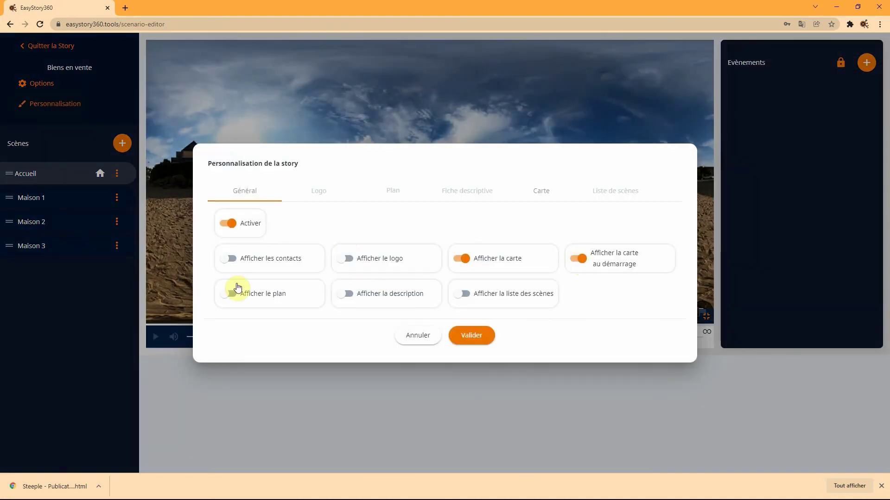
Step: Enable Afficher le logo and choose Logo-EthImmo.png as the story's logo
click(348, 224)
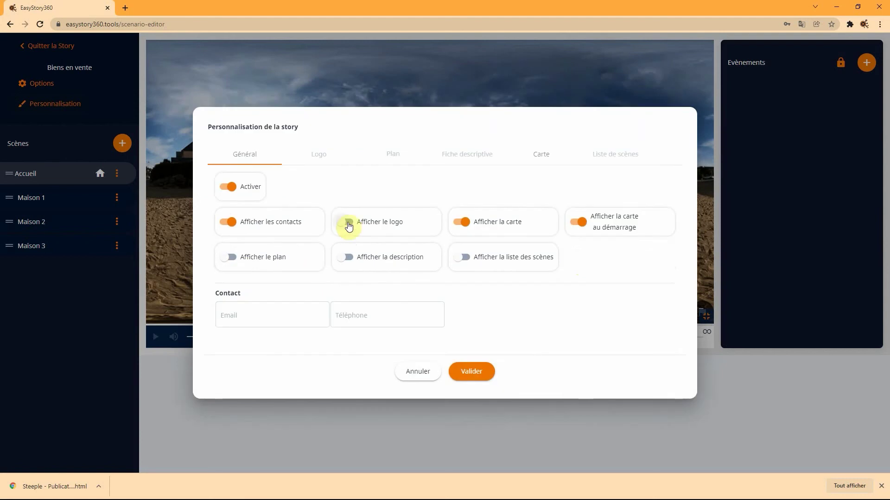
click(324, 153)
scroll(423, 288, down, 3)
click(512, 353)
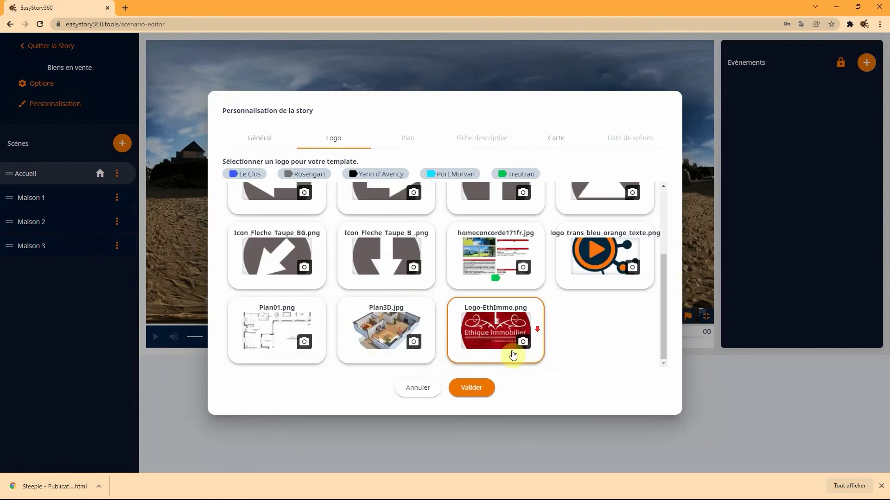
Step: Fill in the contact's e-mail and phone number in the general settings, and validate the customization
click(262, 148)
click(257, 313)
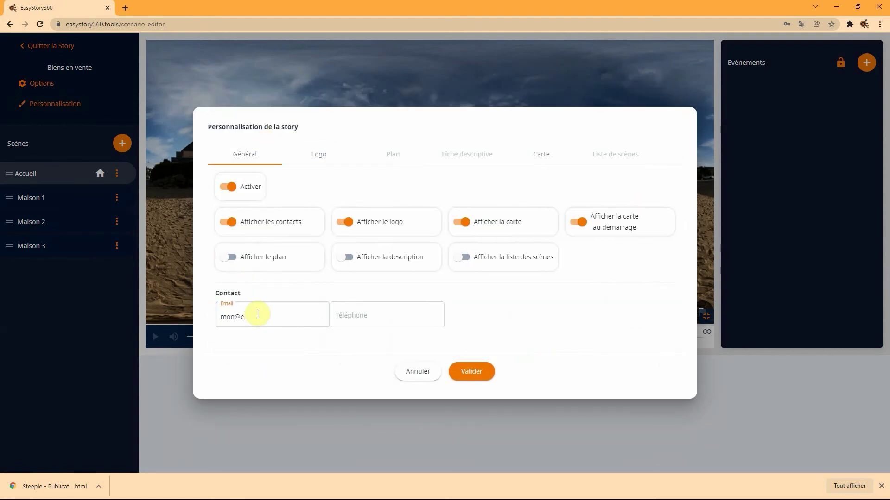
text(mon@email.com)
key(Tab)
text(03)
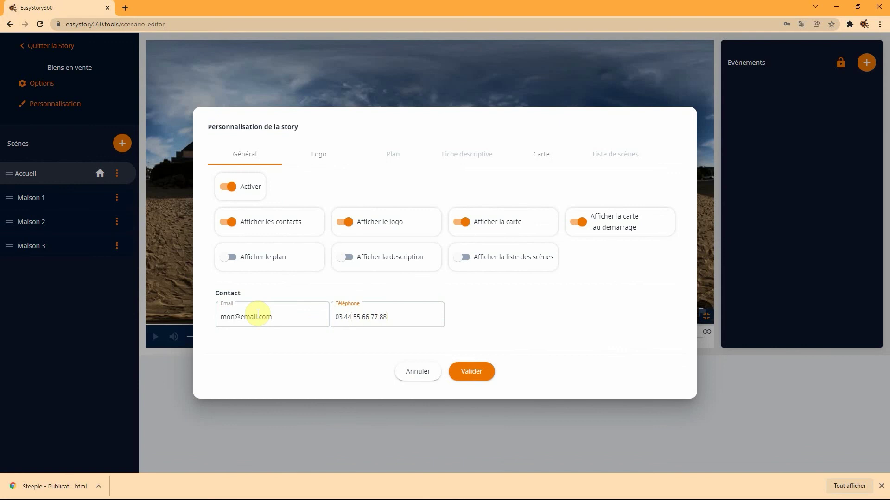
click(475, 371)
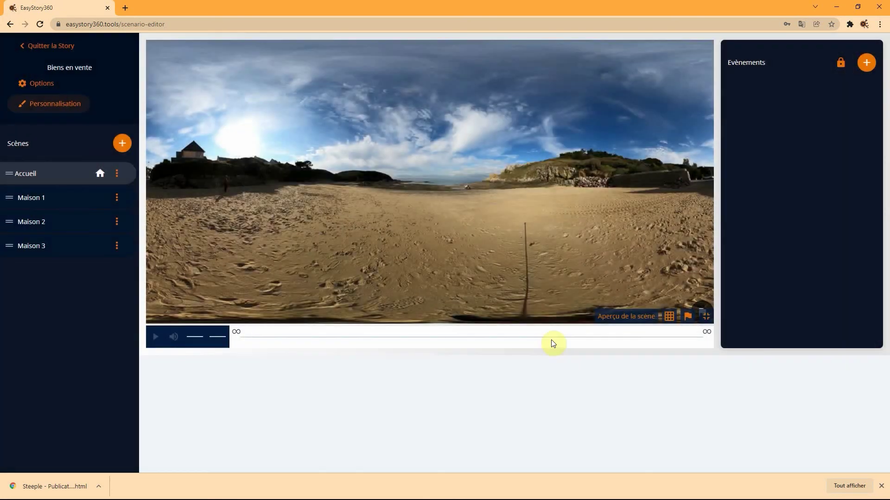
Step: Preview the Accueil scene, start the visit and examine the map shown at startup
click(638, 320)
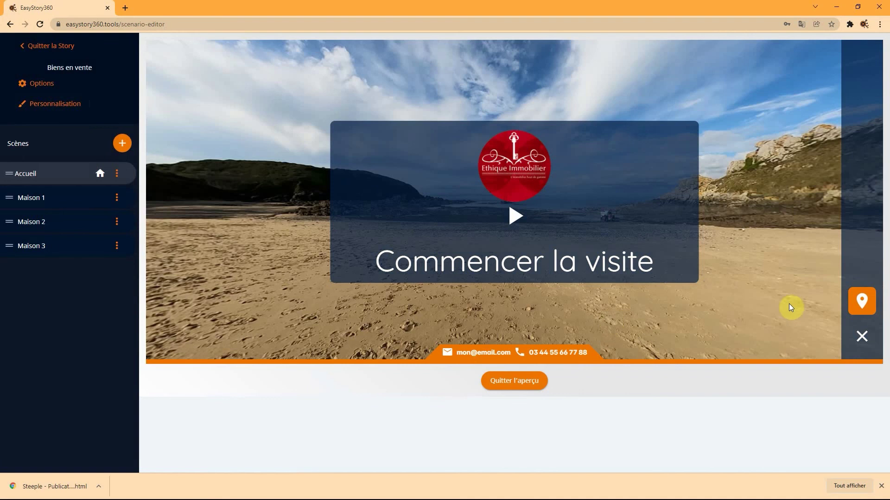
click(513, 215)
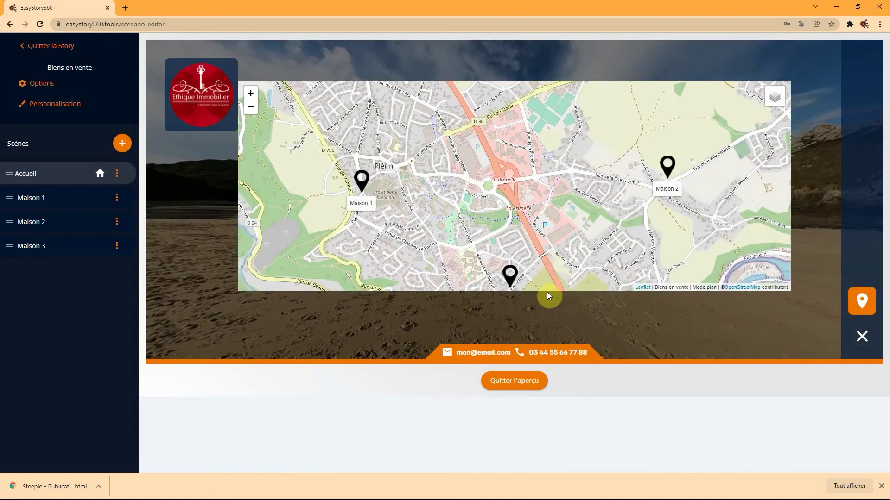
drag(714, 260, 690, 237)
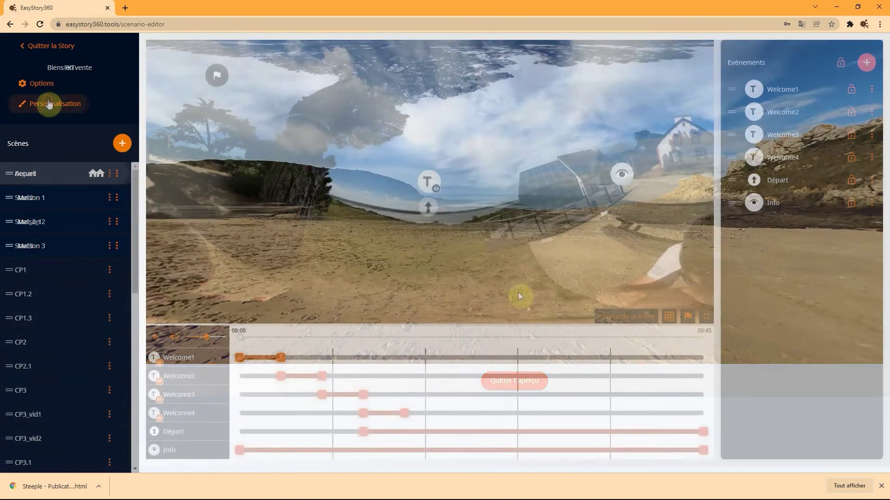
Step: Select data.xml as the route file for the FKT story's map, inspect the route, and validate
click(49, 103)
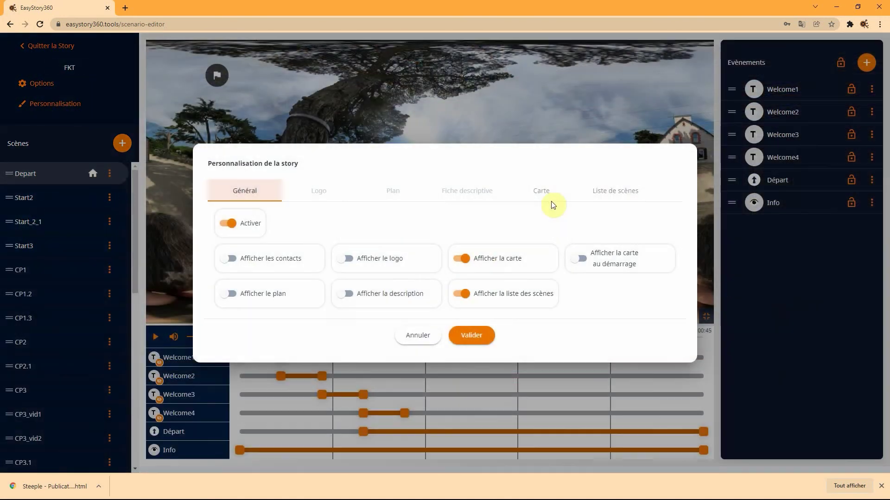
click(540, 192)
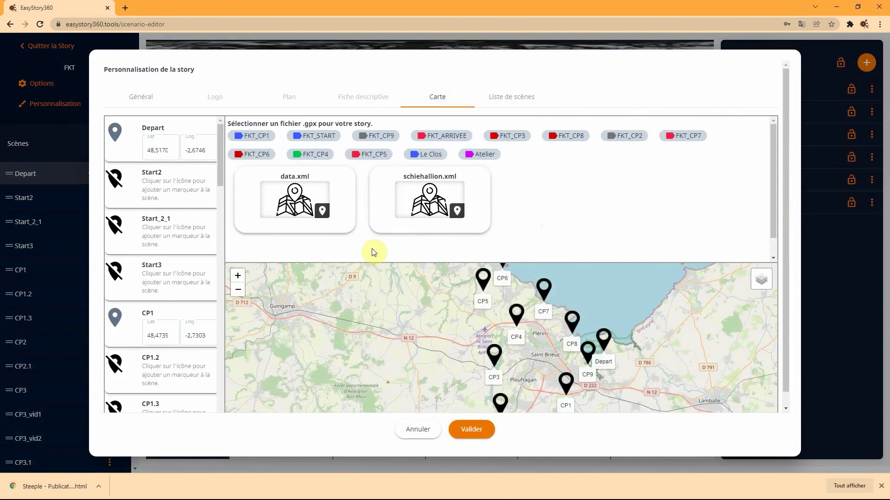
click(274, 175)
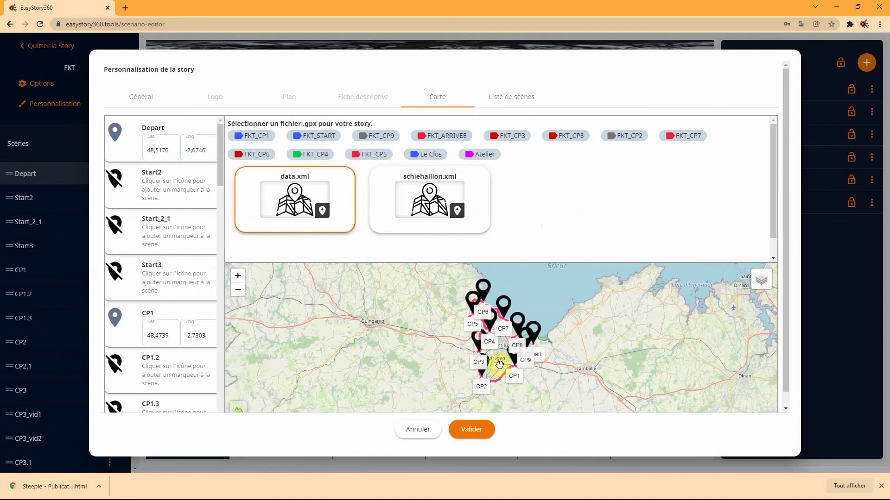
scroll(499, 365, up, 5)
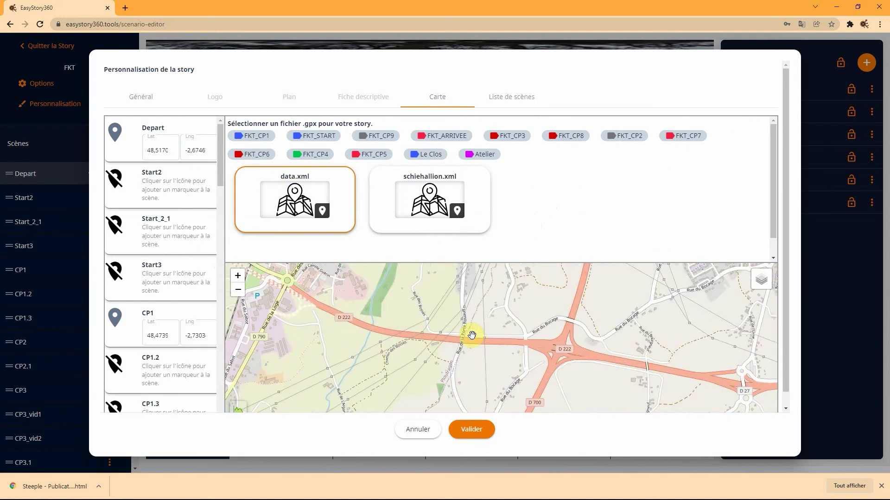
scroll(472, 334, down, 5)
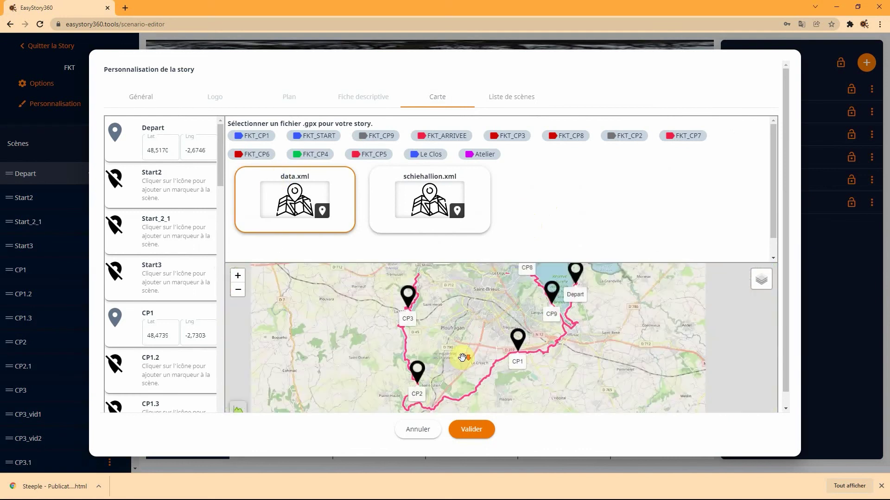
scroll(462, 357, down, 2)
click(471, 429)
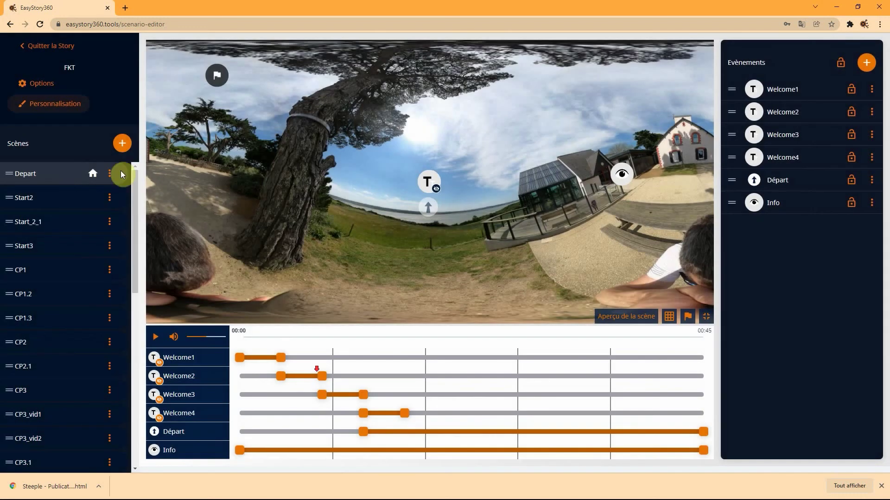
Step: Preview the FKT visit, start it, open the map, go to CP7 through its marker and look around
click(634, 320)
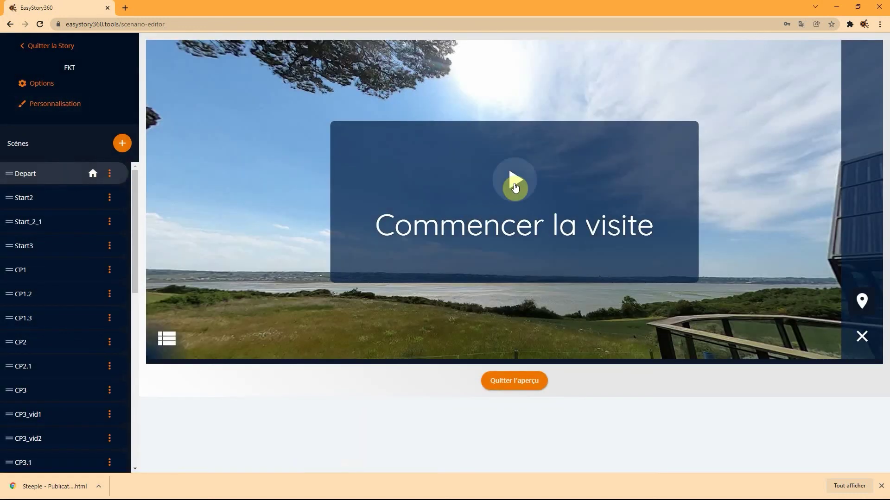
click(515, 187)
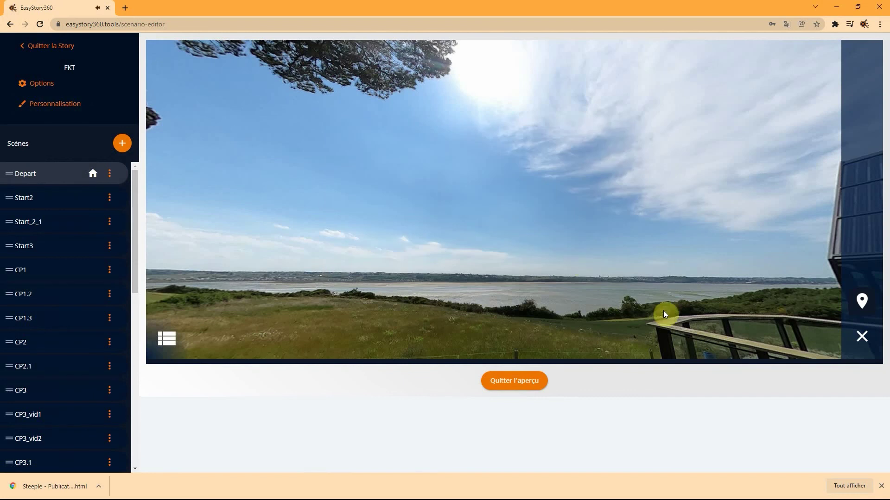
click(861, 303)
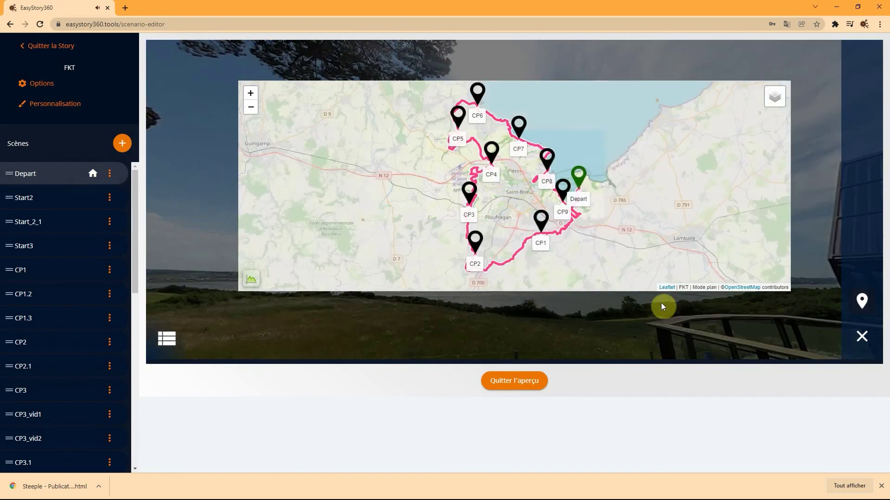
click(519, 134)
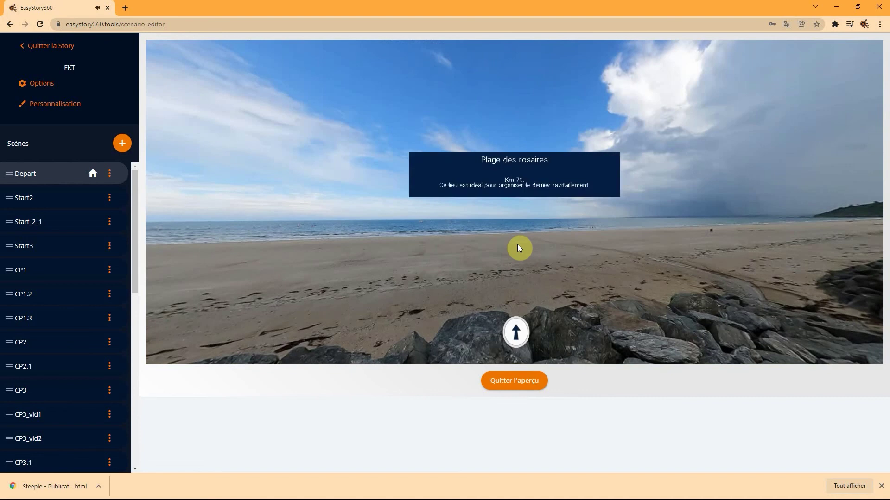
drag(517, 245, 539, 239)
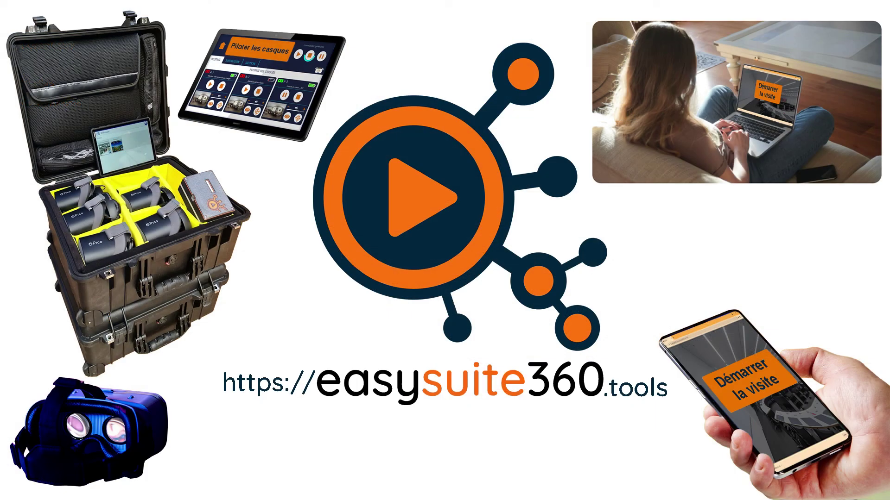